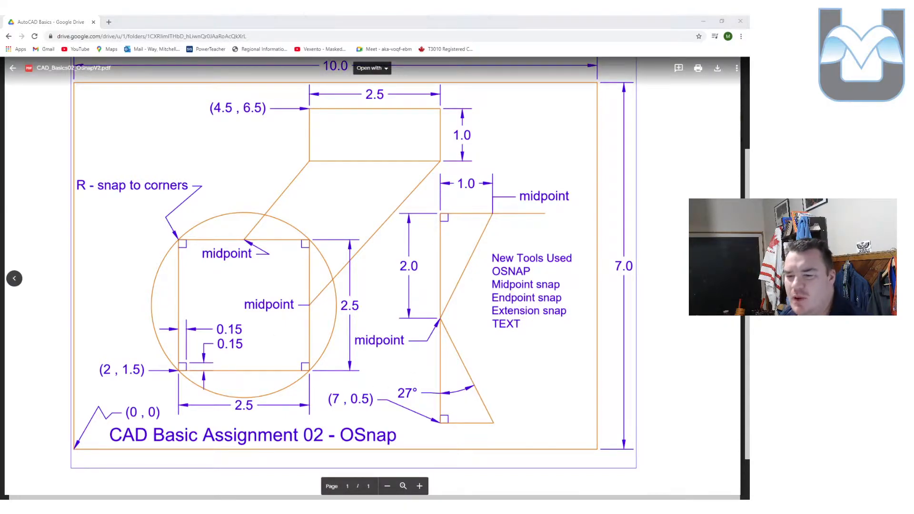
Step: Switch to AutoCAD and create a new layer named Draw with the color yellow
click(43, 223)
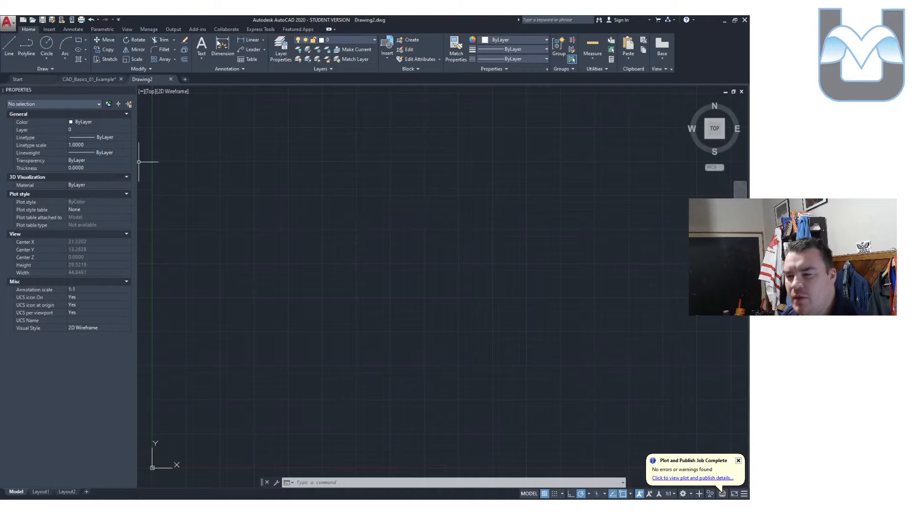
click(281, 48)
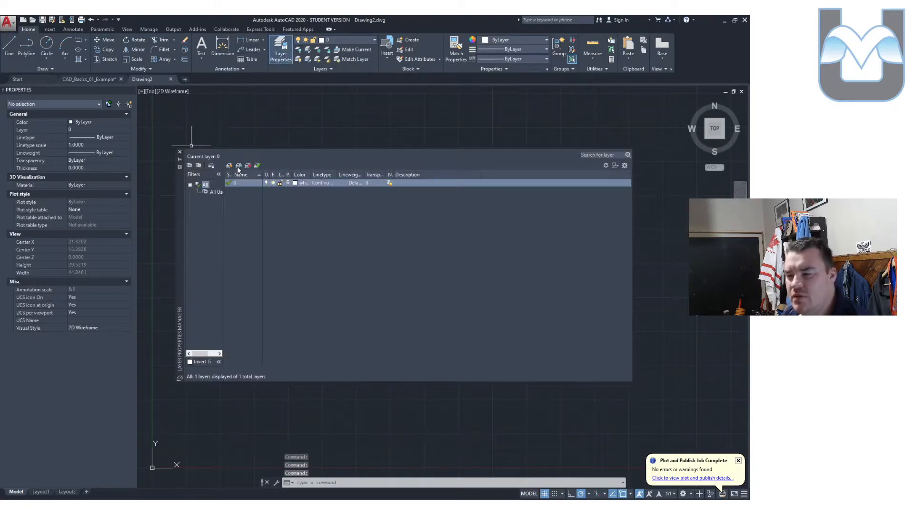
key(alt+n)
text(Draw)
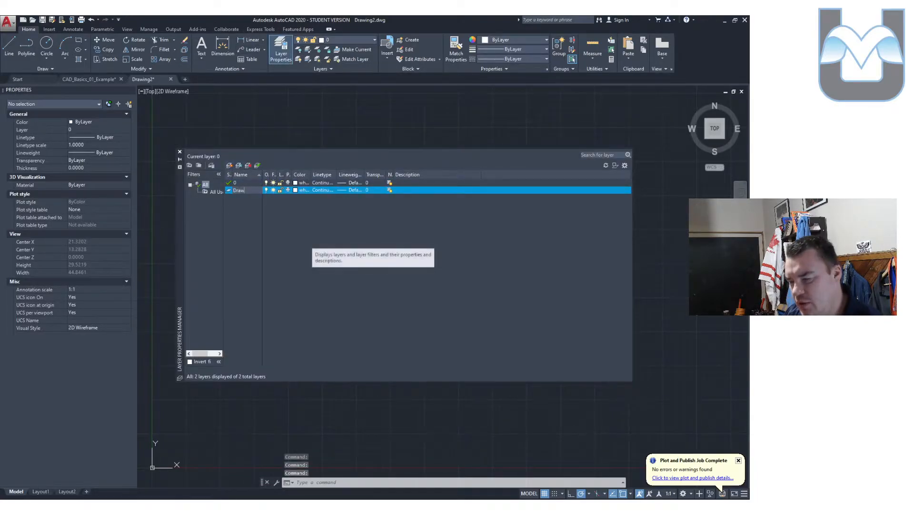
key(Return)
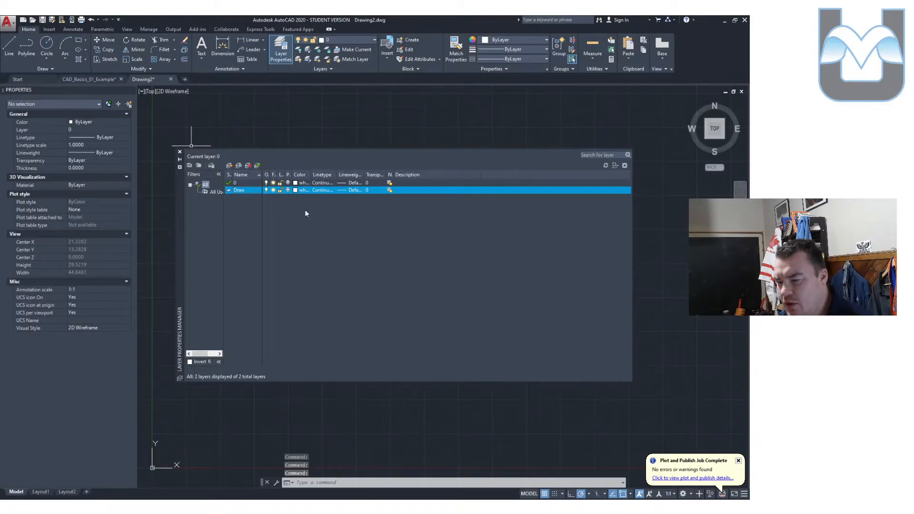
click(296, 190)
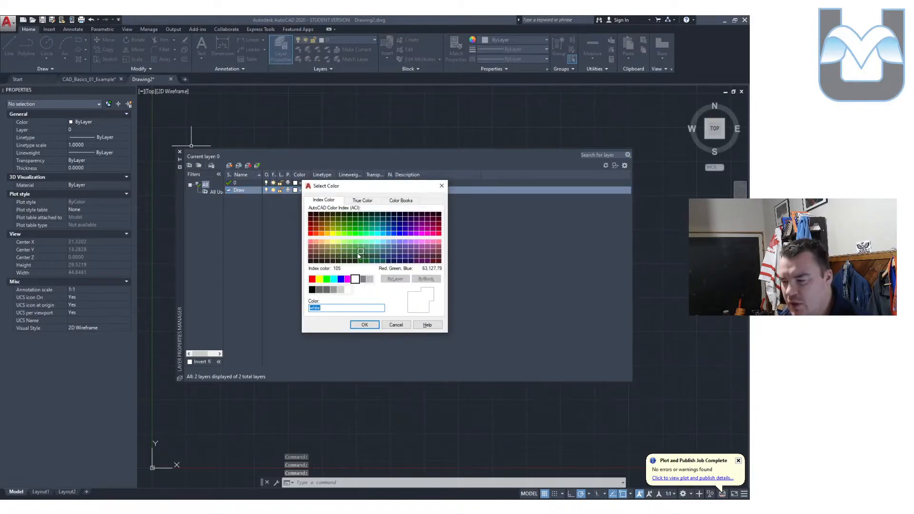
click(334, 279)
click(319, 280)
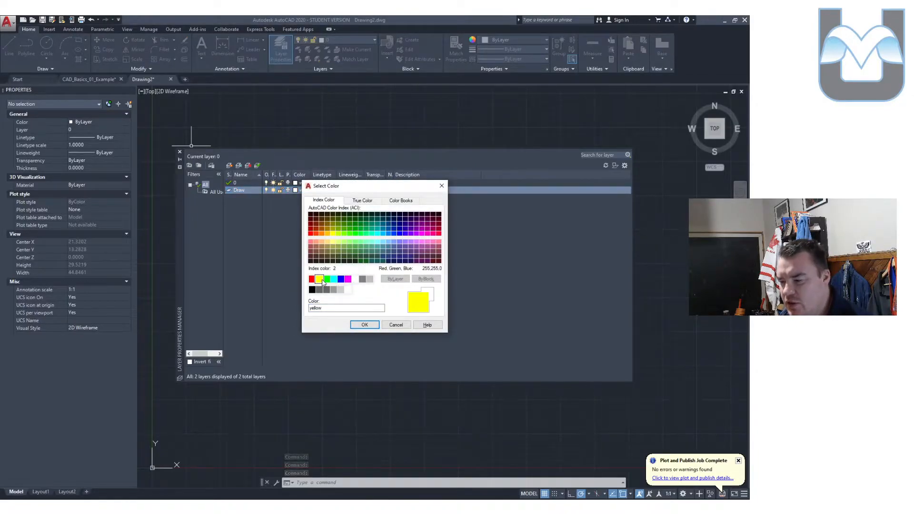
click(365, 325)
Step: Create a layer named Dim with the color cyan, and make Draw the current layer
click(230, 165)
text(Dim)
key(Return)
click(295, 197)
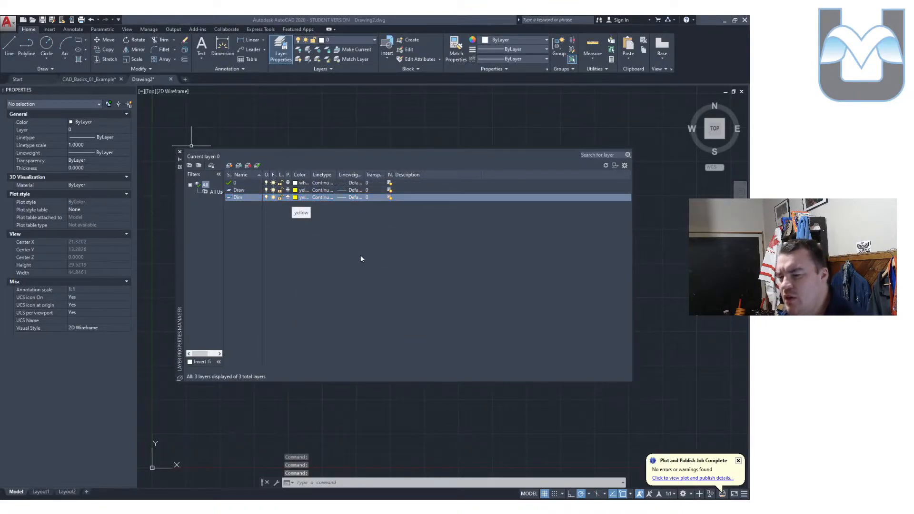
click(334, 279)
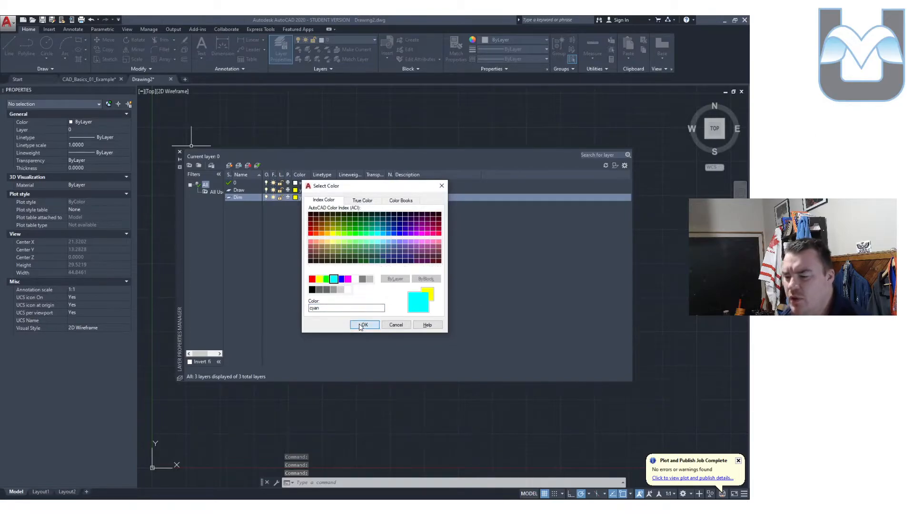
click(364, 325)
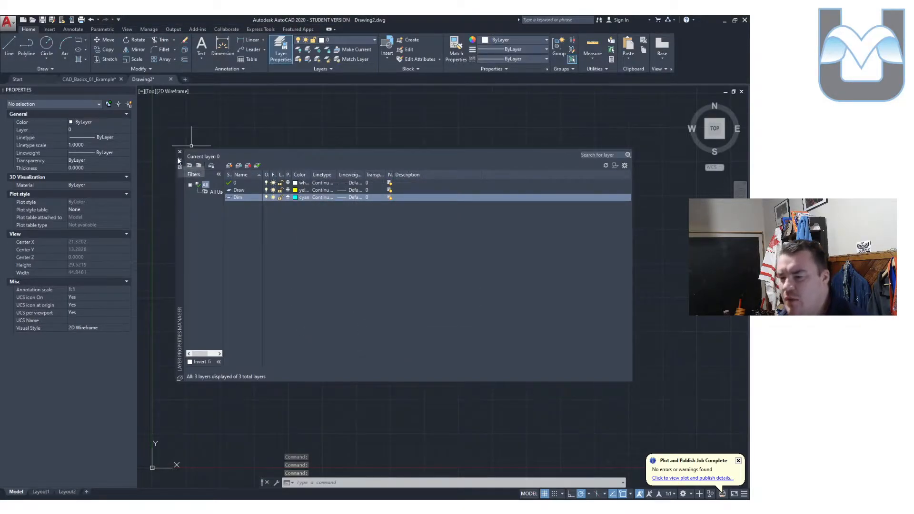
click(179, 152)
click(337, 42)
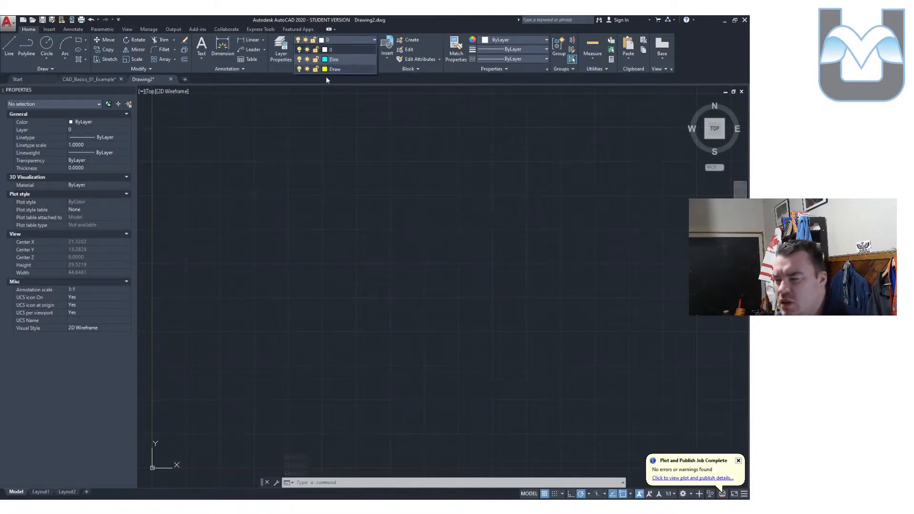
click(336, 69)
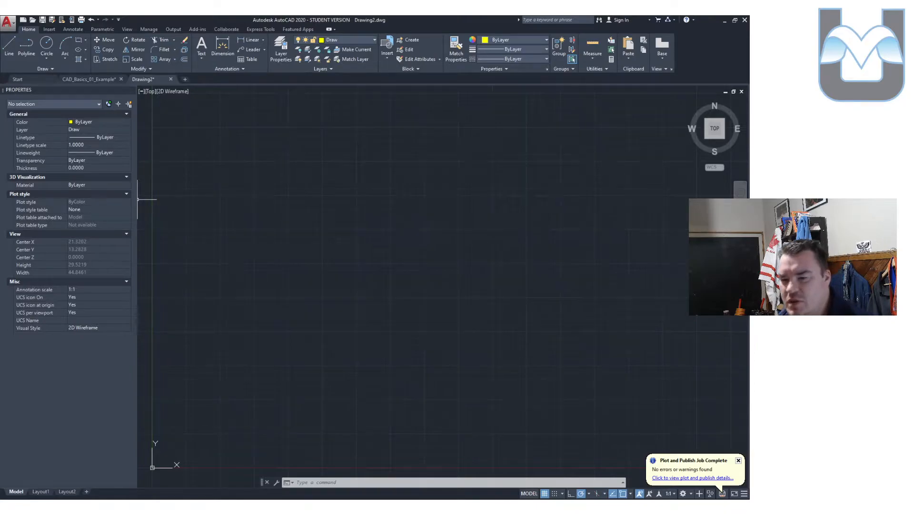
Step: Switch to the browser showing the CAD_Basics02_OSnapV2.pdf assignment drawing and move its window to the other display
click(1, 162)
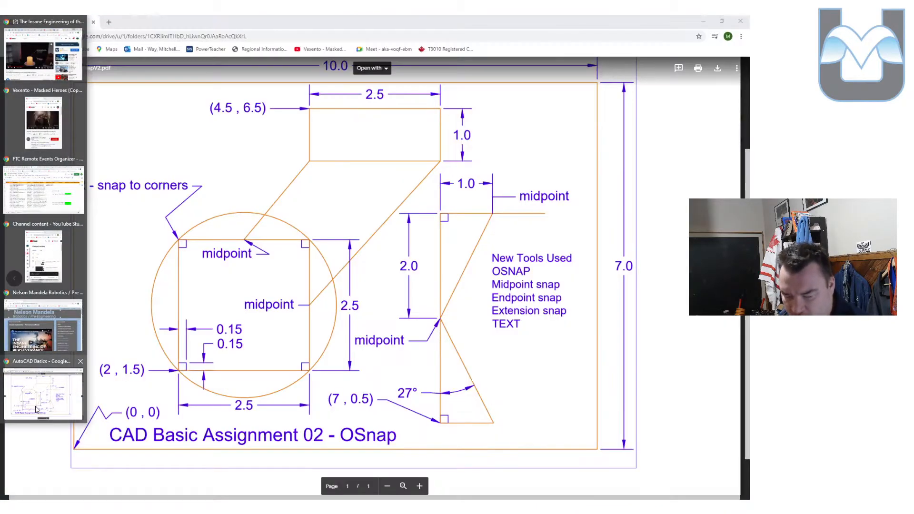
click(36, 410)
drag(439, 18, 1, 29)
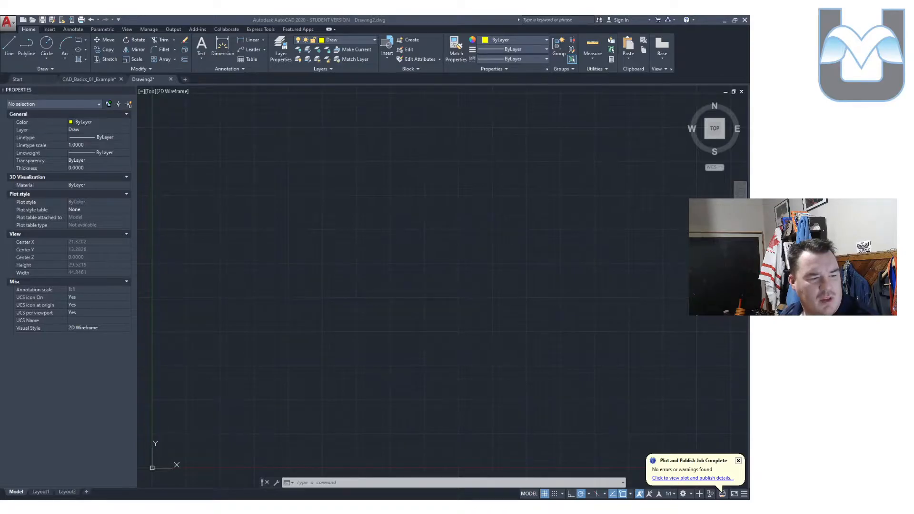
Step: Draw the border rectangle with its first corner at 0,0 and the opposite corner at 10,7
scroll(242, 258, up, 2)
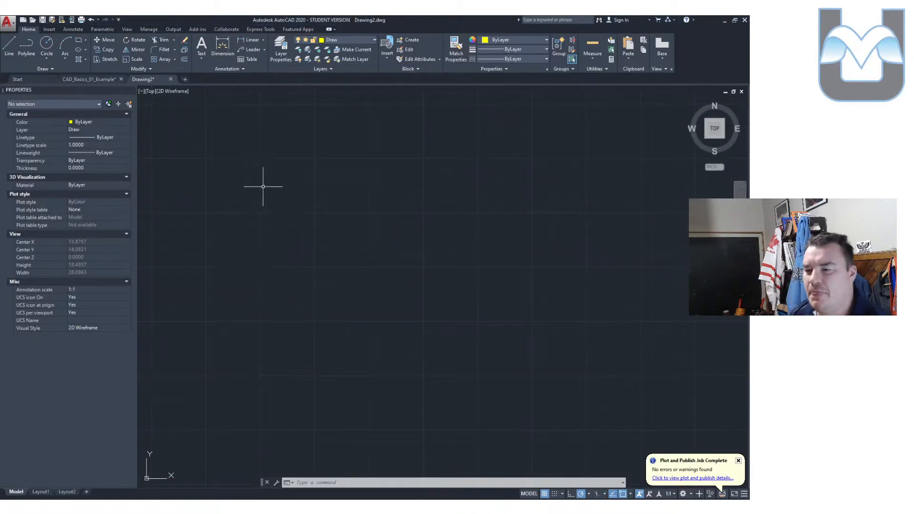
click(78, 40)
text(0,0)
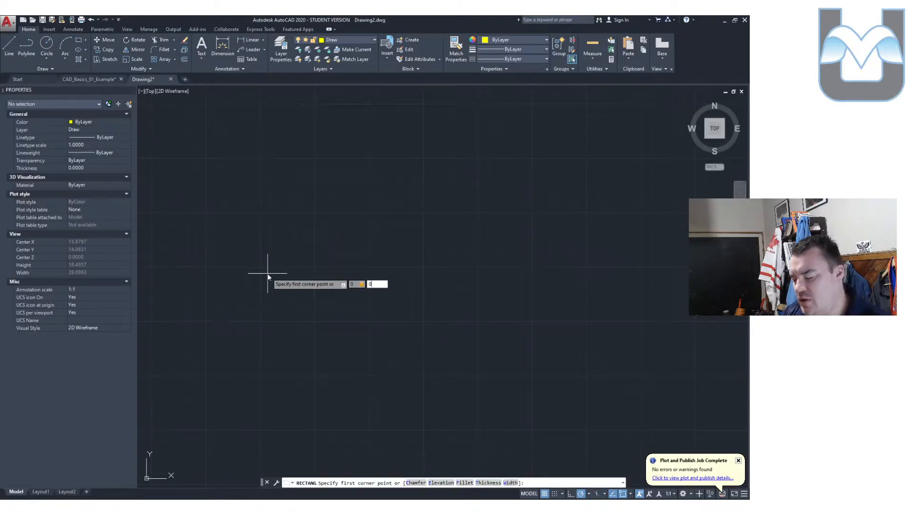
key(Return)
text(10,7)
key(Return)
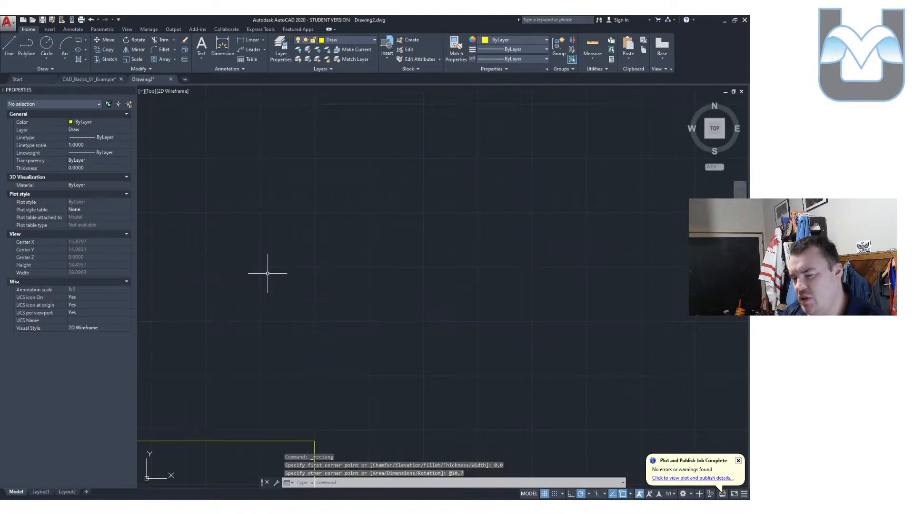
scroll(270, 364, down, 2)
middle_drag(269, 364, 529, 131)
scroll(502, 201, up, 3)
scroll(547, 208, down, 1)
middle_drag(546, 211, 477, 215)
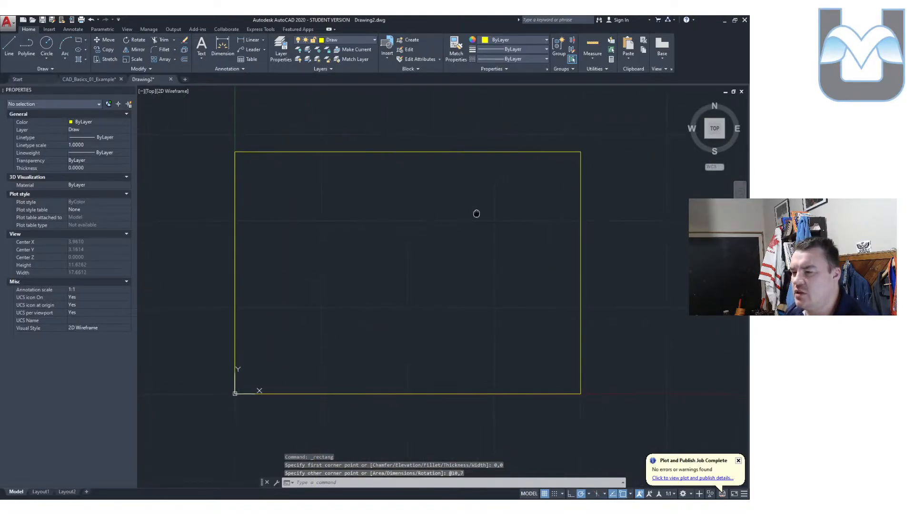
Step: Make Dim the current layer and add a linear dimension just above the border rectangle's top edge
click(355, 39)
click(341, 61)
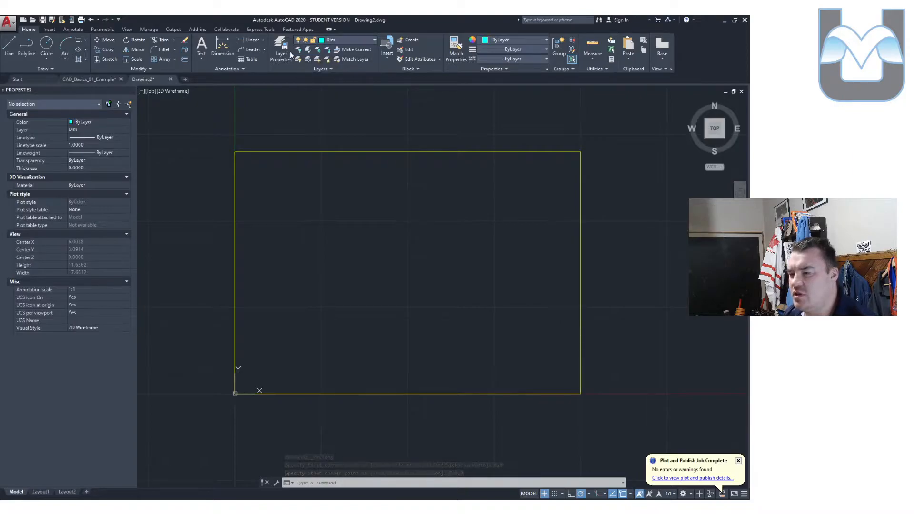
click(241, 41)
click(235, 152)
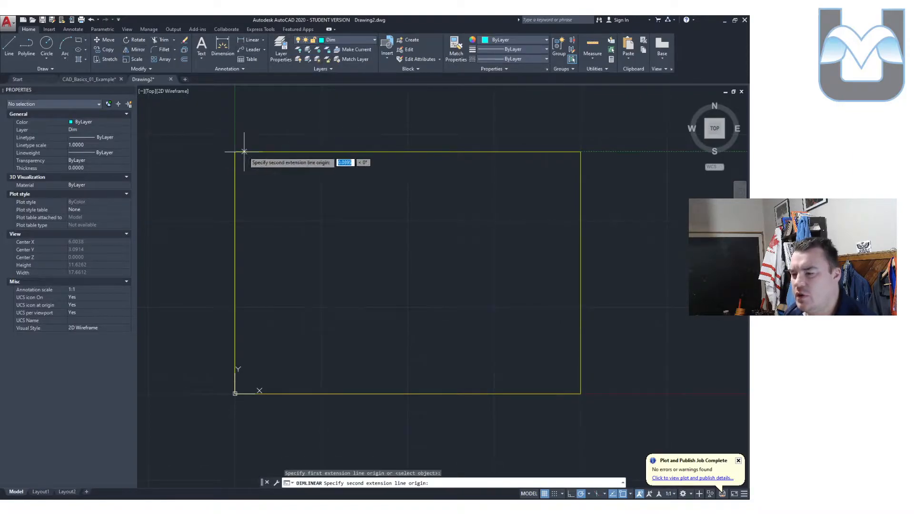
click(581, 152)
click(582, 142)
Step: Add a vertical linear dimension just outside the border rectangle's right edge
key(Return)
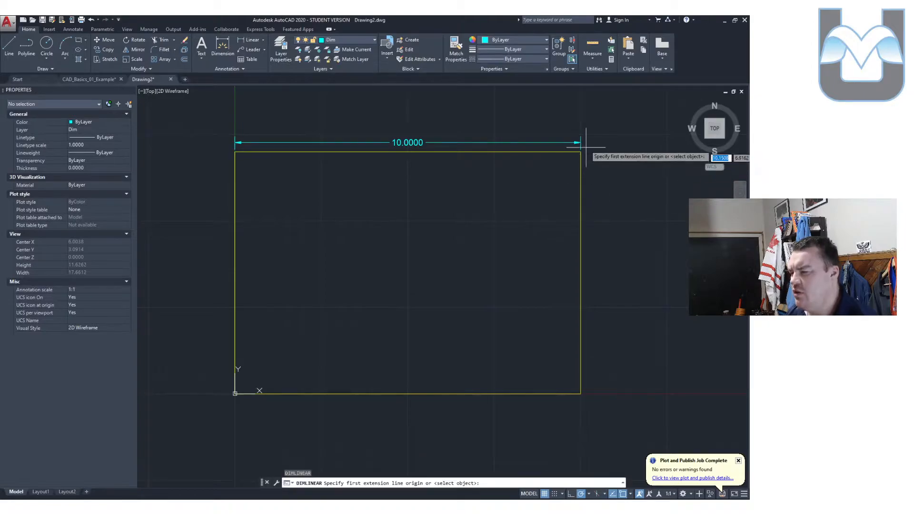
click(581, 153)
click(581, 394)
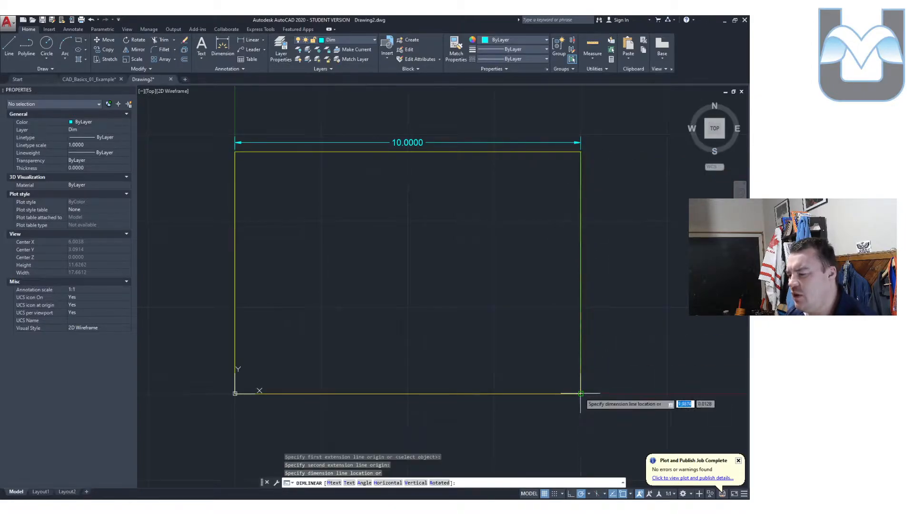
click(596, 286)
Step: Set the precision of both border dimensions to 0.0, and make Draw the current layer
click(602, 272)
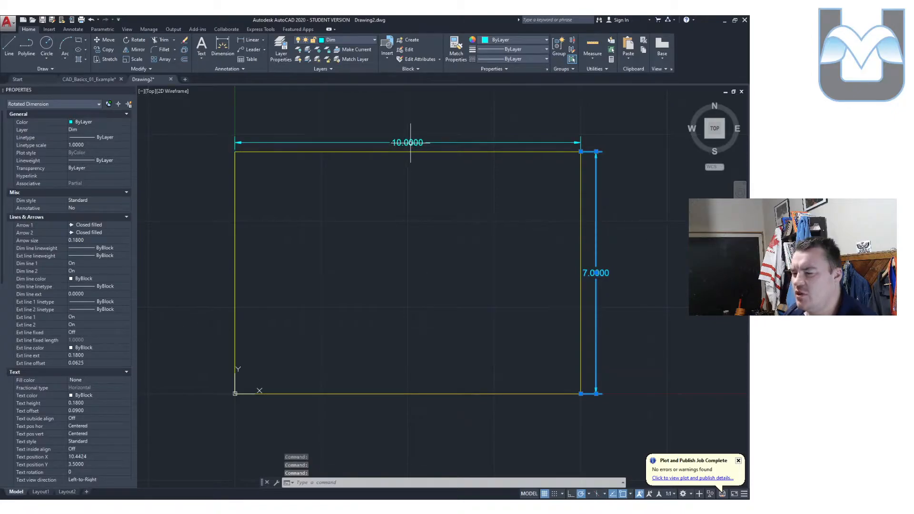
click(409, 143)
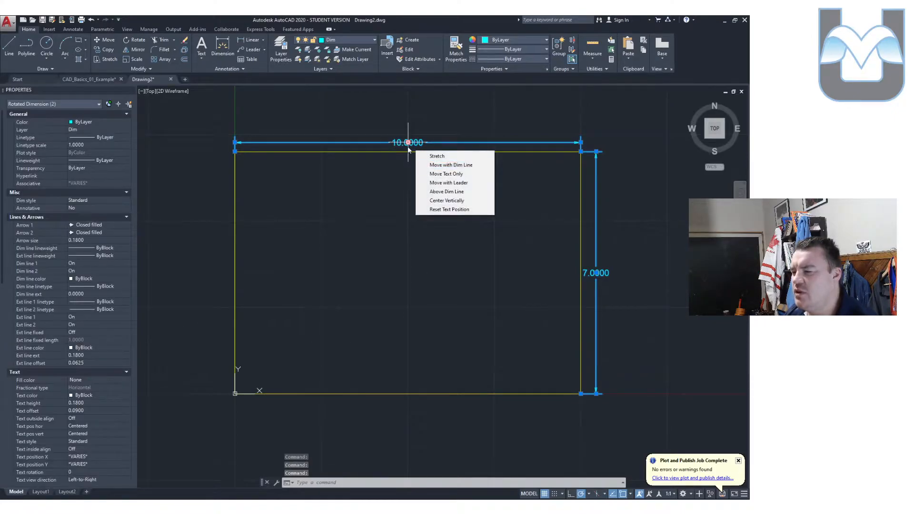
right_click(409, 145)
mouse_move(462, 184)
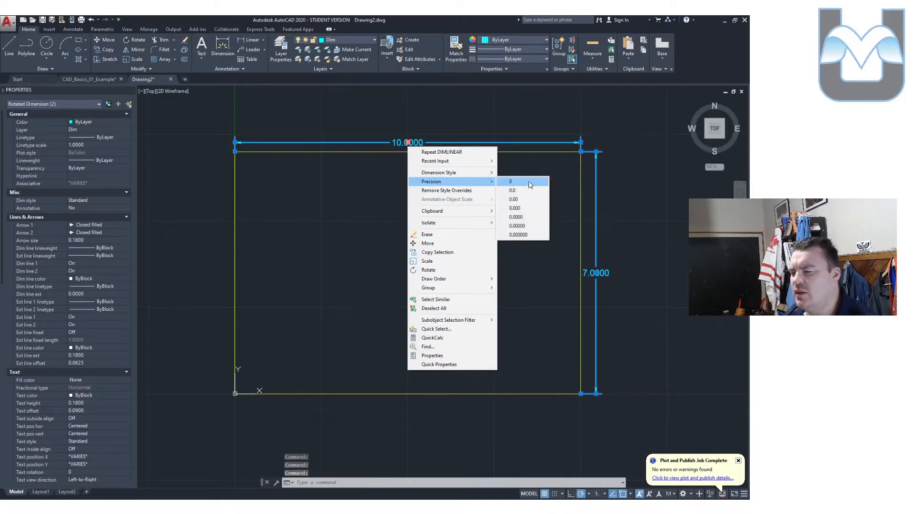
click(519, 190)
key(Escape)
key(Escape)
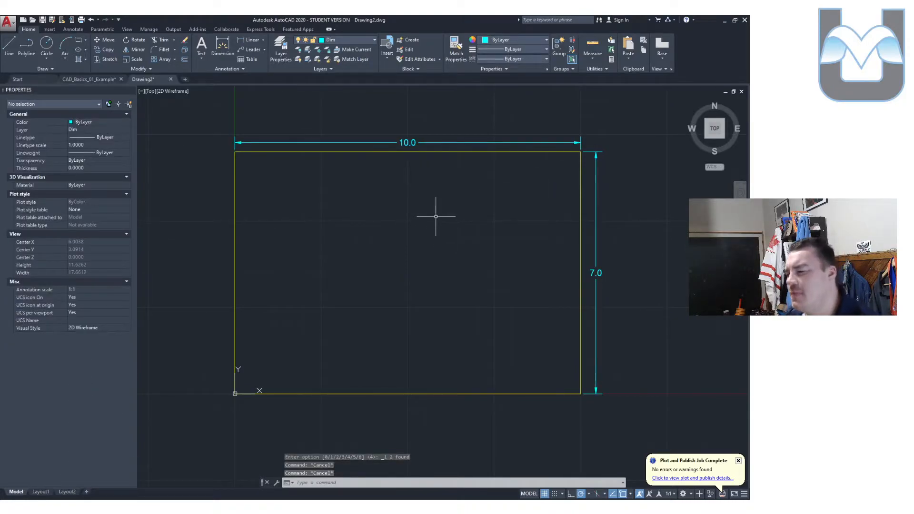
click(348, 41)
click(334, 79)
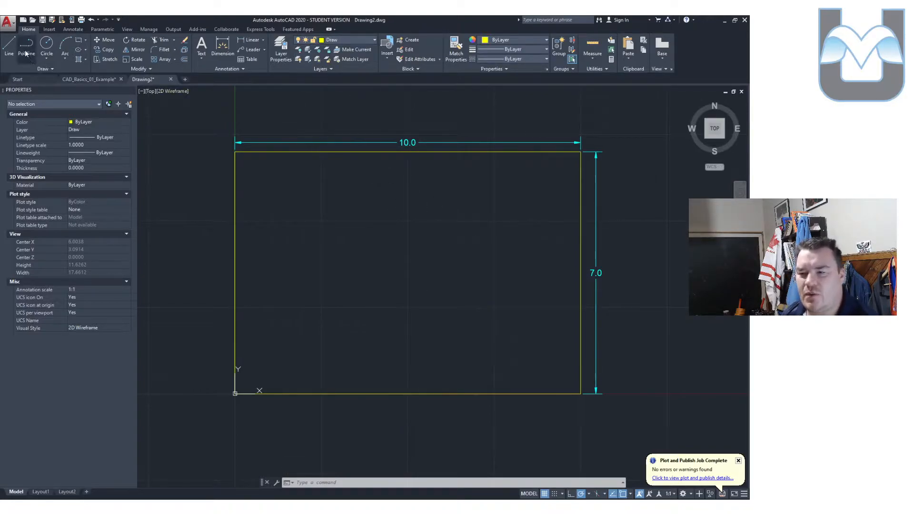
Step: Try to draw a rectangle with its first corner at 2,1.5, entering only 2.5 for the other corner
click(78, 40)
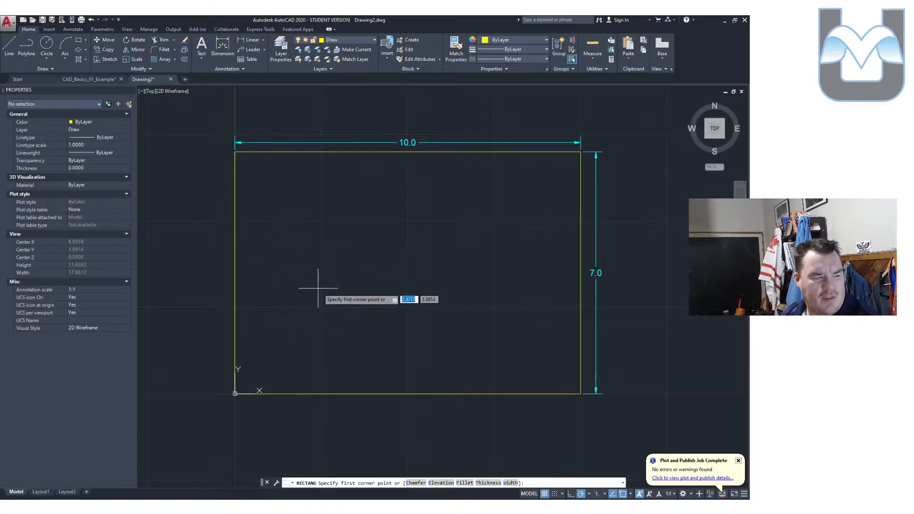
text(2)
key(Tab)
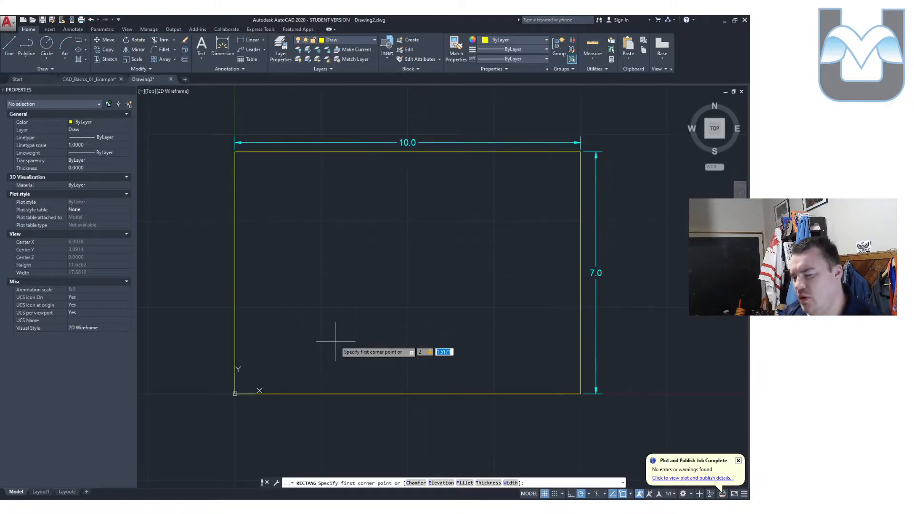
text(1.5)
key(Return)
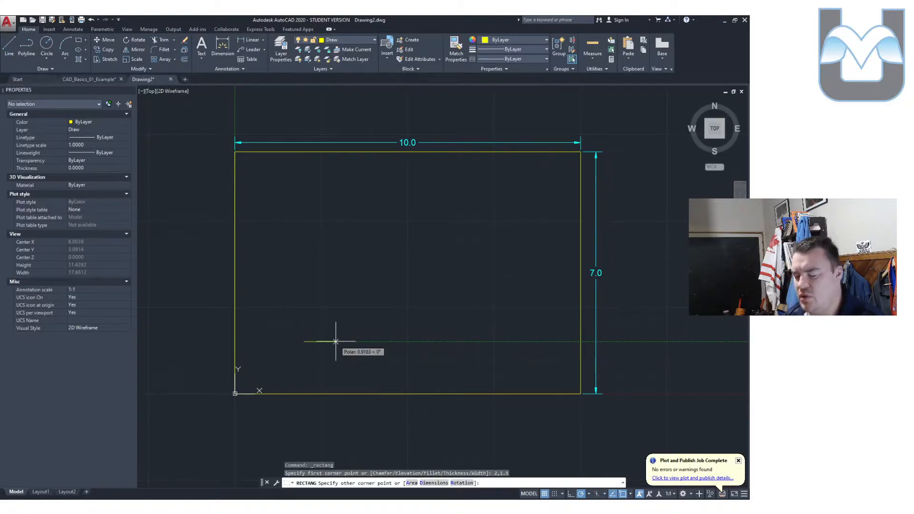
text(2)
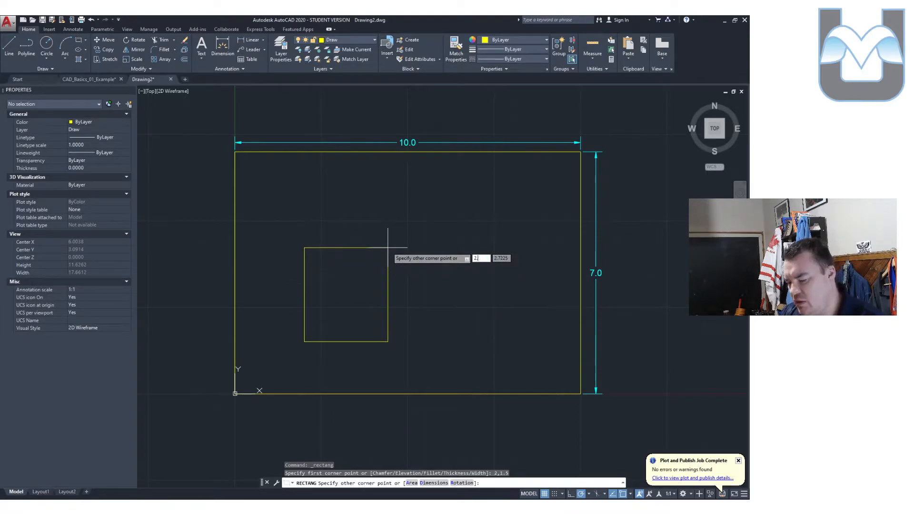
text(.5)
key(Return)
Step: Try setting the inner rectangle's first vertex Y to 2.5, and delete the resulting shape
drag(388, 247, 322, 310)
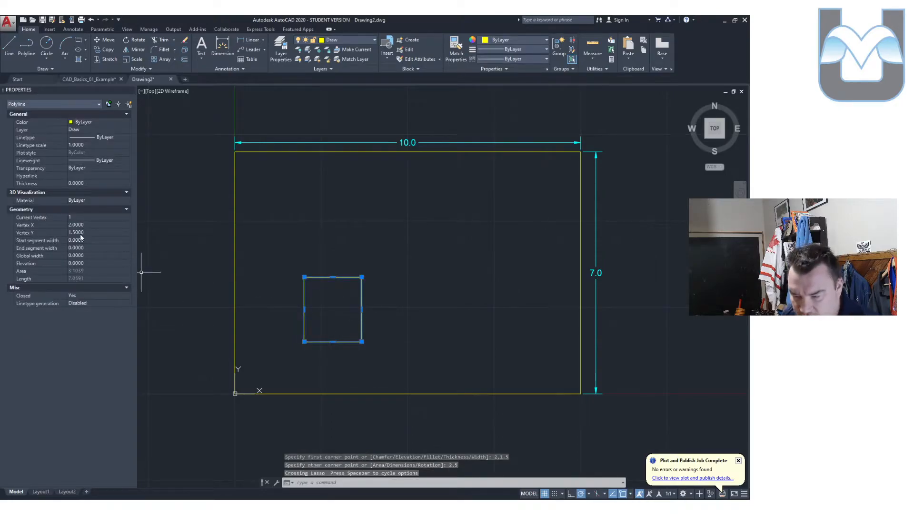
click(84, 233)
text(2.5)
click(85, 239)
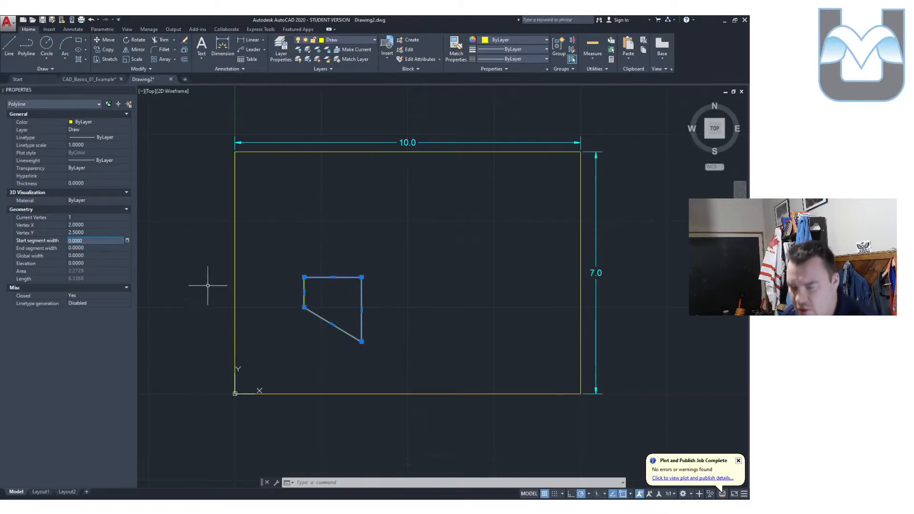
mouse_move(347, 256)
mouse_down()
mouse_move(357, 255)
mouse_move(347, 347)
mouse_up()
key(Delete)
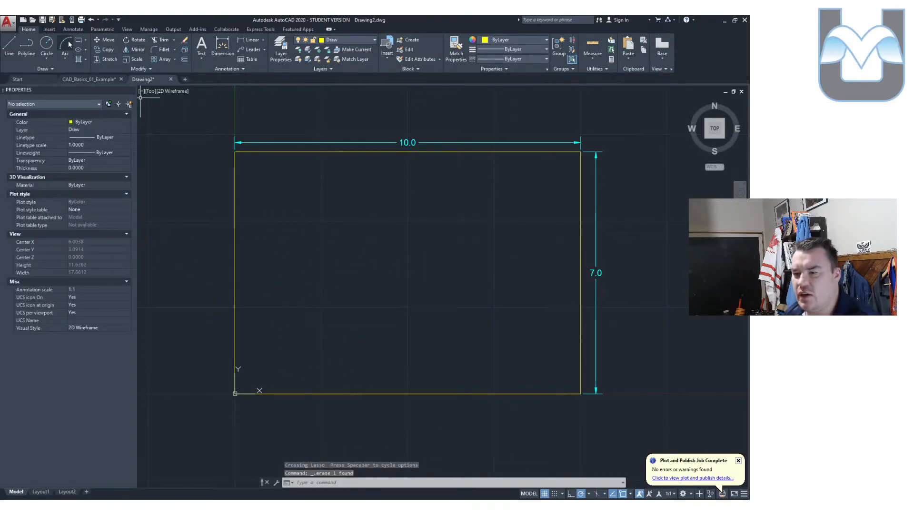
Step: Draw an inner rectangle with its first corner at 2,1.5 and its other corner offset by 2.5,2.5
click(80, 40)
text(2)
key(Tab)
text(1)
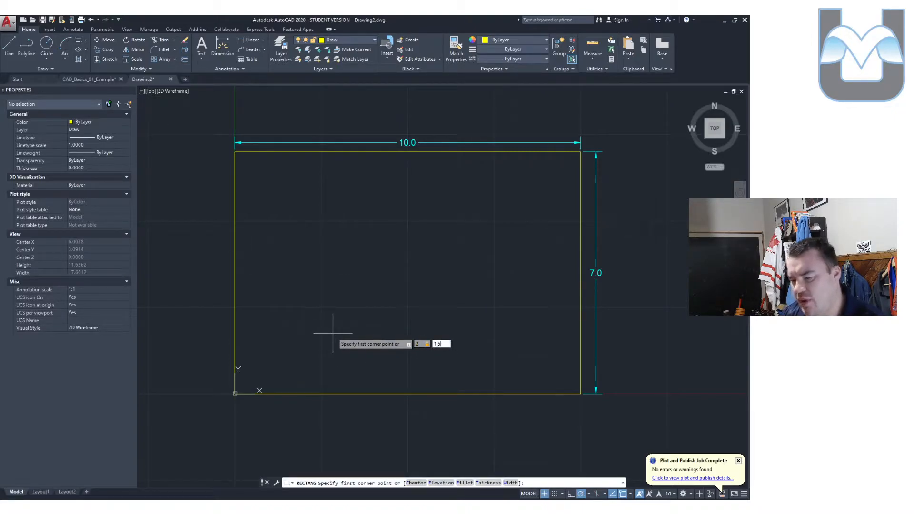
key(Return)
text(2)
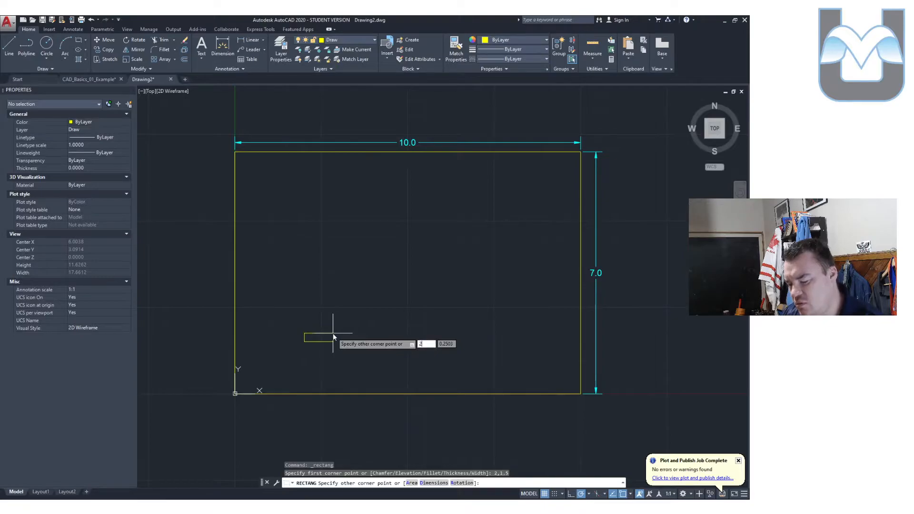
key(BackSpace)
text(3)
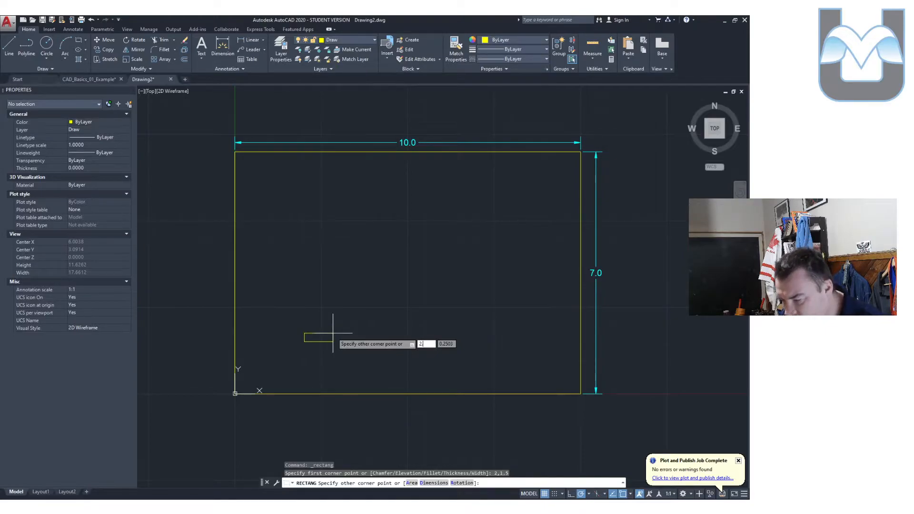
text(,2.5)
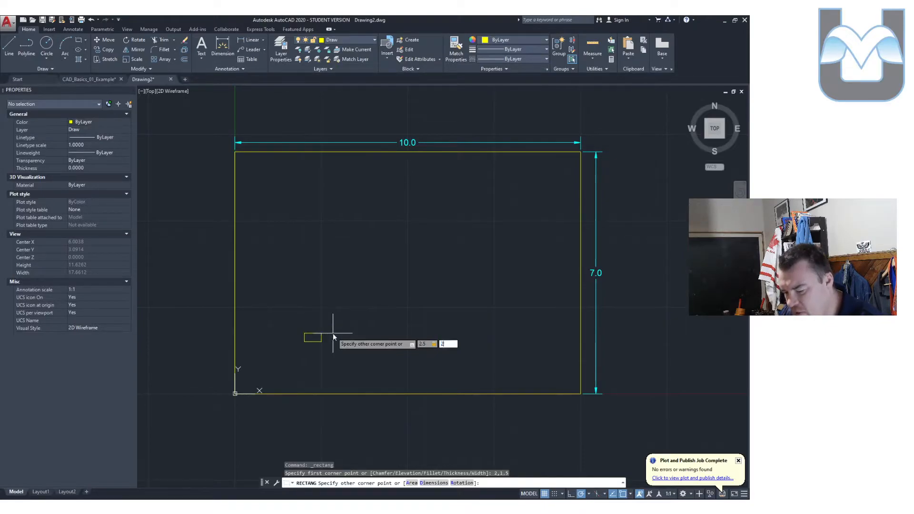
key(Return)
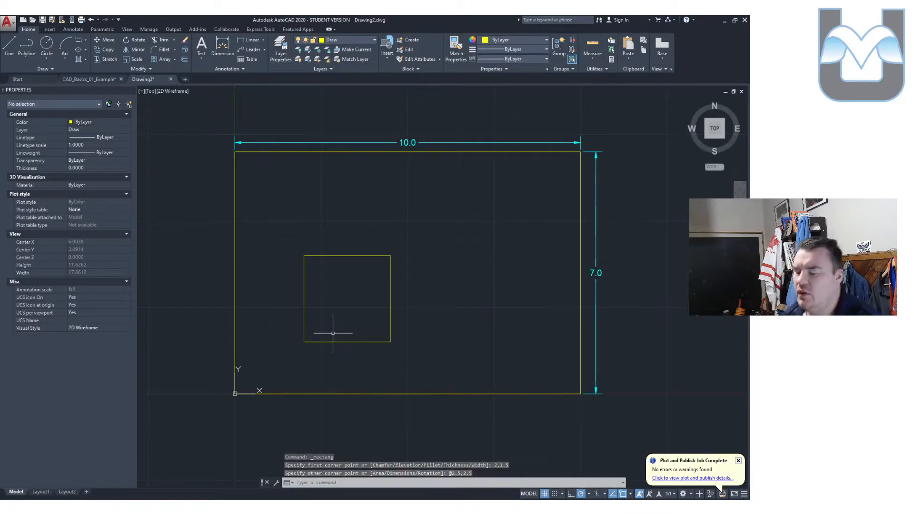
Step: Place the first corner of a second inner rectangle at 4.5,6.5
click(79, 40)
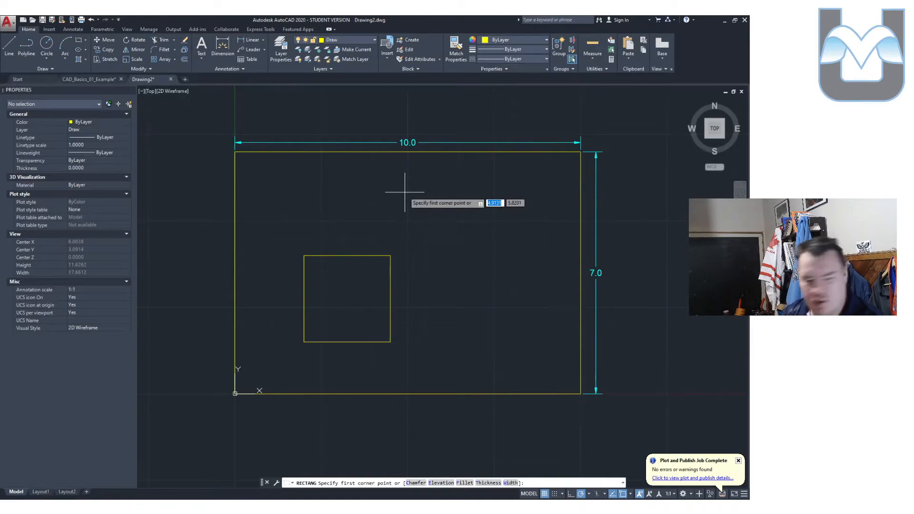
text(4.5)
key(Tab)
text(6.5)
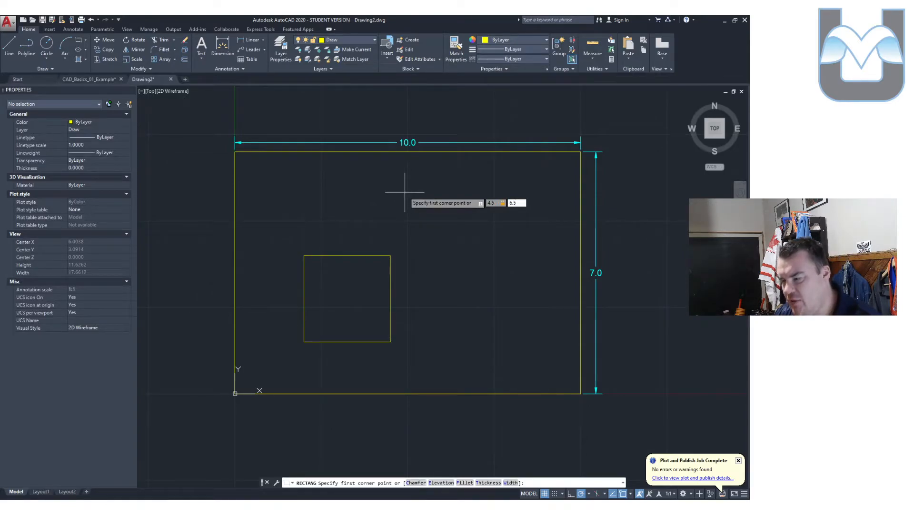
key(Return)
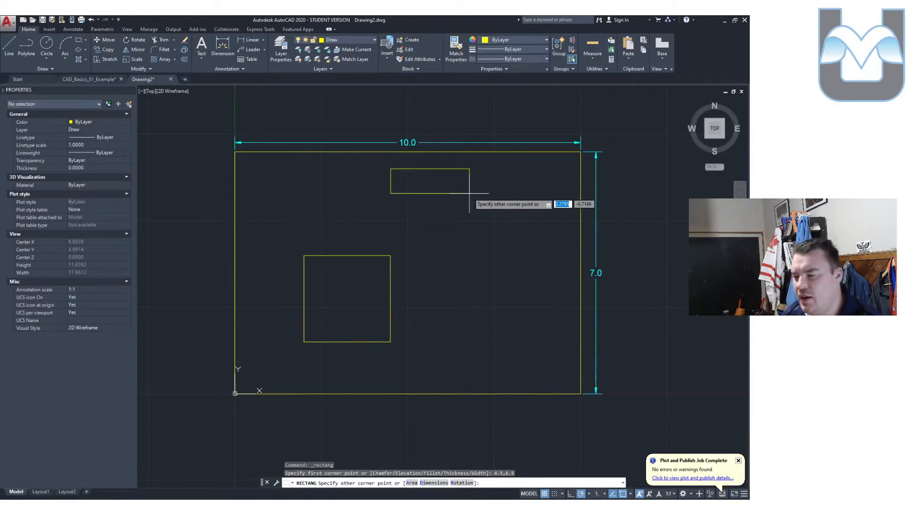
Step: Try setting the second inner rectangle's other corner with a horizontal offset of 2.5
text(2)
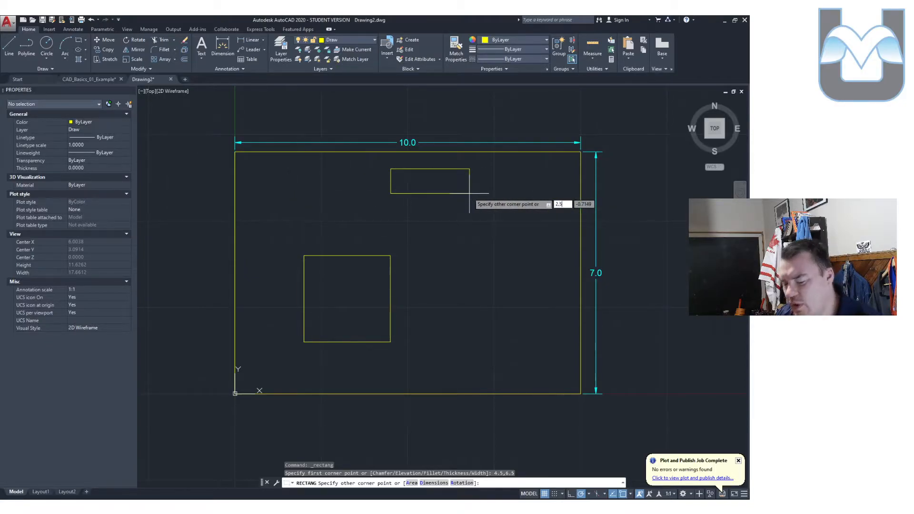
key(Tab)
text(-)
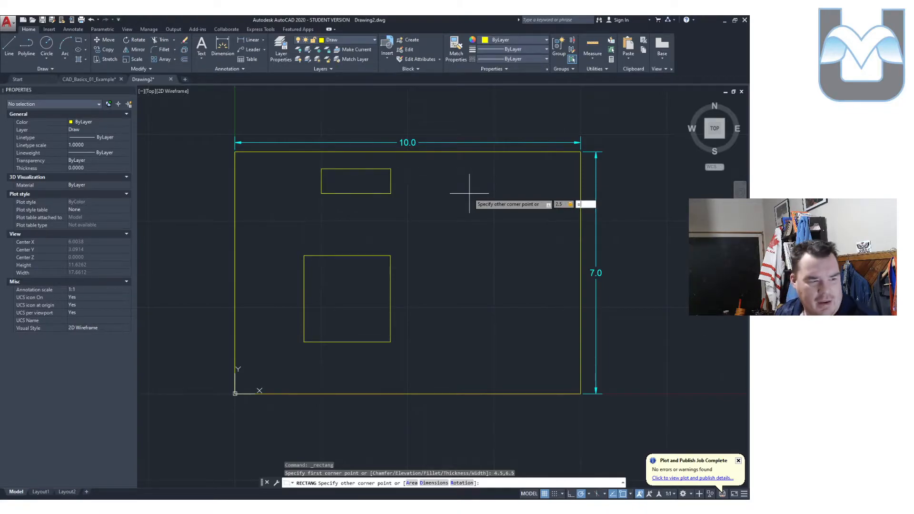
key(Return)
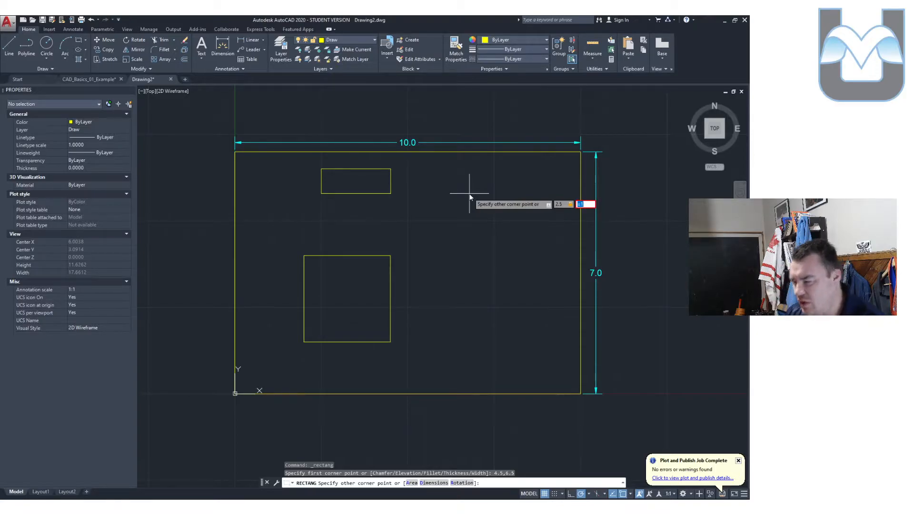
key(BackSpace)
key(Tab)
key(Tab)
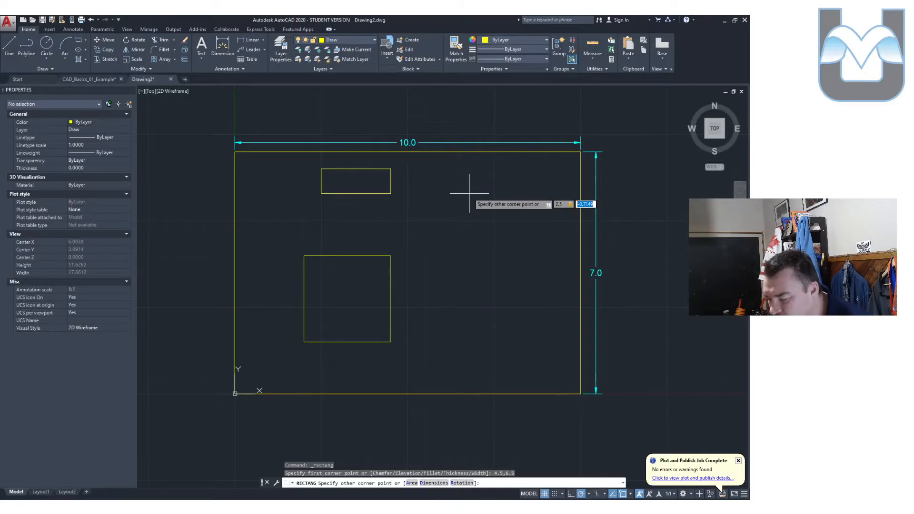
Step: Finish the upper inner rectangle about 2 units wide and 1 unit high, extending down from its first corner
text(-1)
key(Tab)
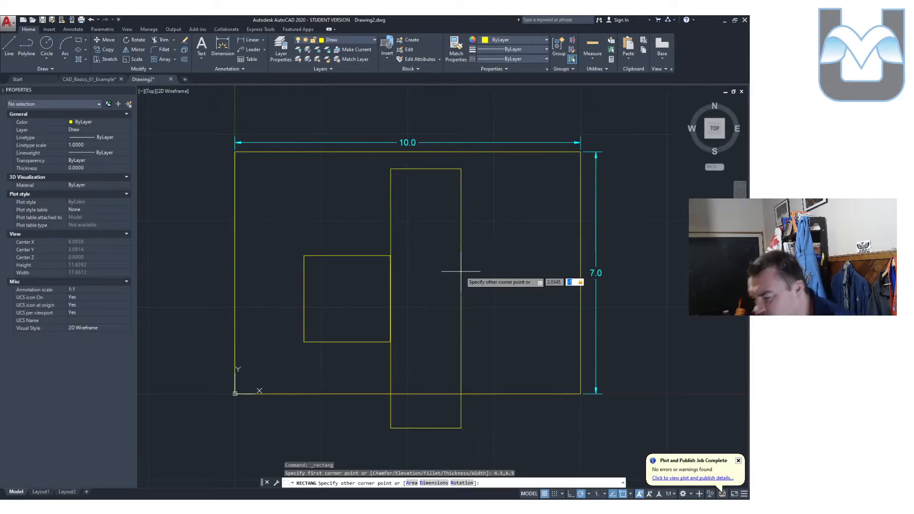
key(Tab)
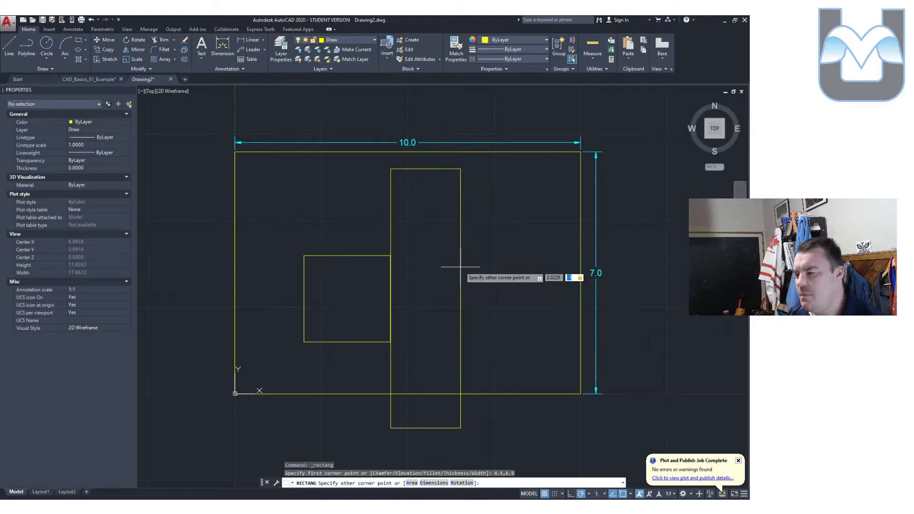
key(Return)
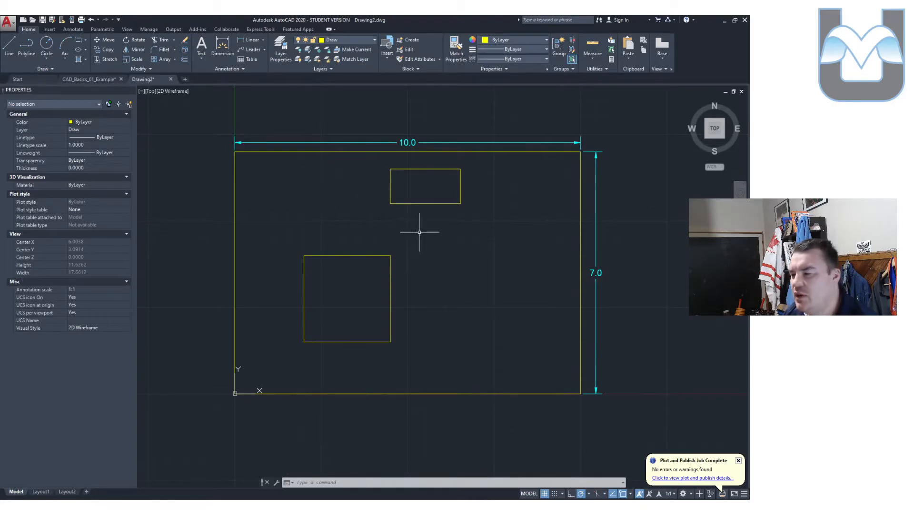
Step: Draw a vertical line 4 units long upward from the point 7,0.5
click(9, 48)
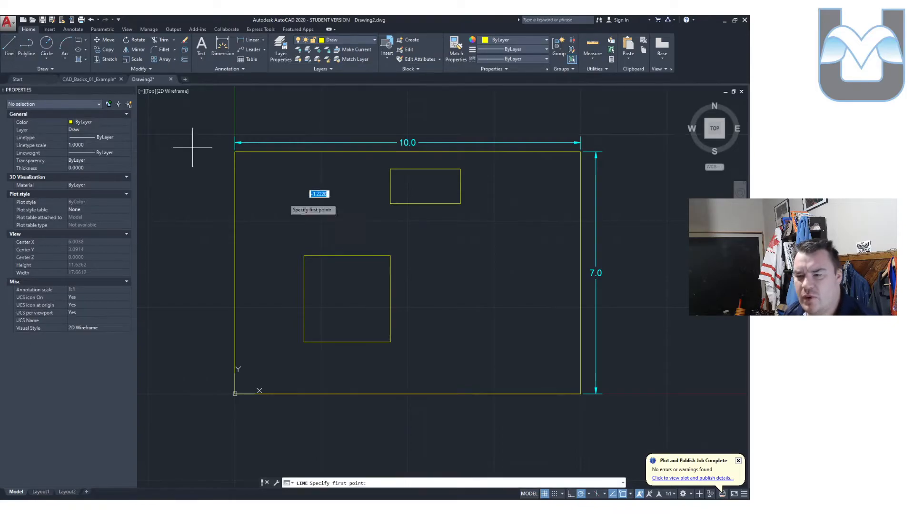
text(7)
key(Tab)
text(0)
key(Return)
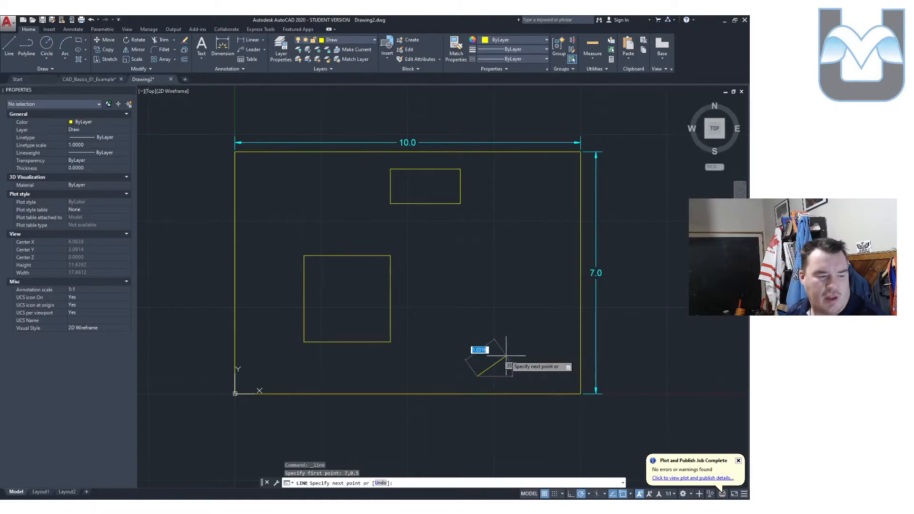
text(4)
key(Return)
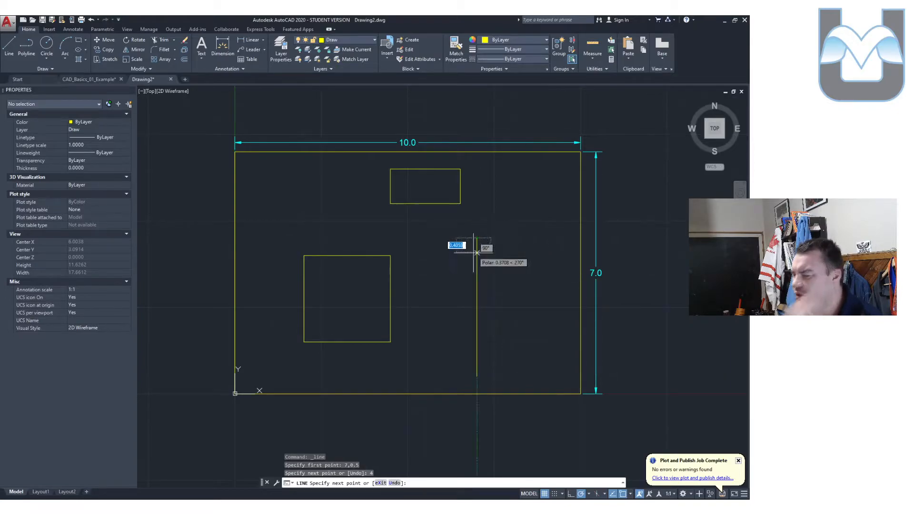
key(Escape)
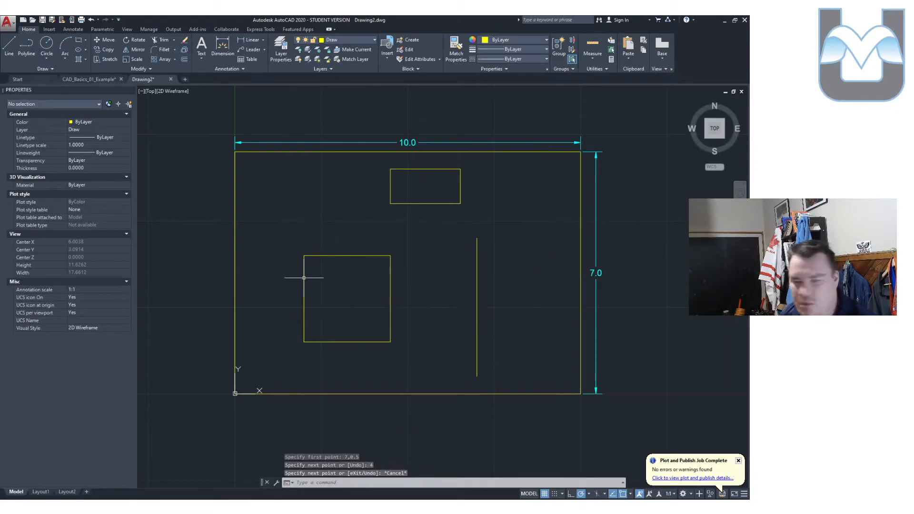
Step: Draw a horizontal line 2 units long to the right from the vertical line's upper endpoint
key(space)
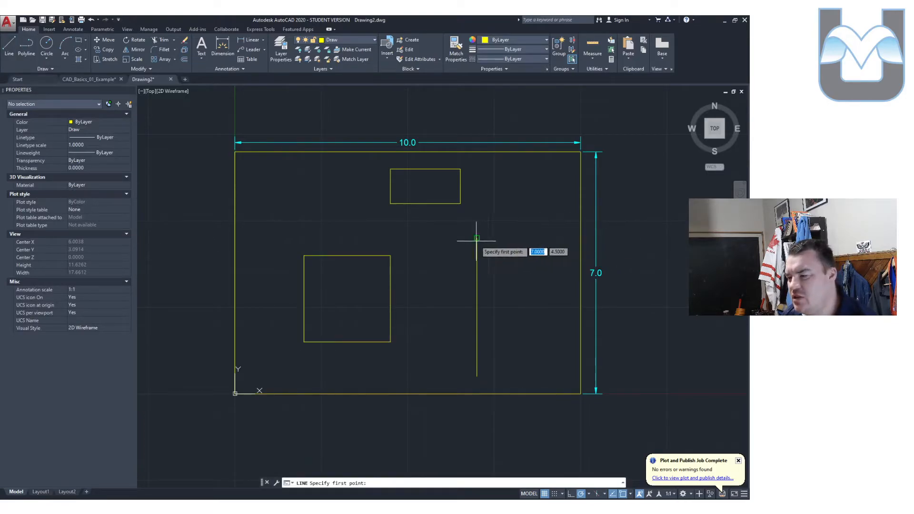
click(478, 238)
text(1)
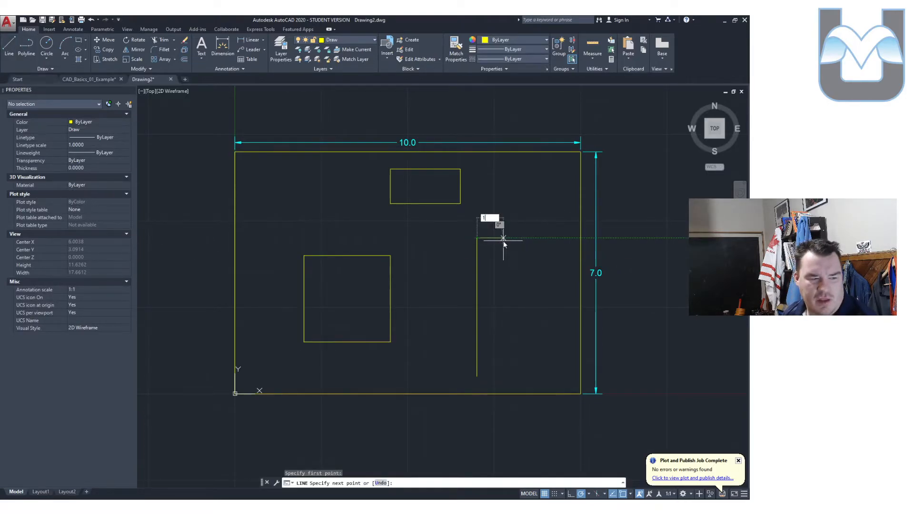
key(BackSpace)
text(2)
key(Return)
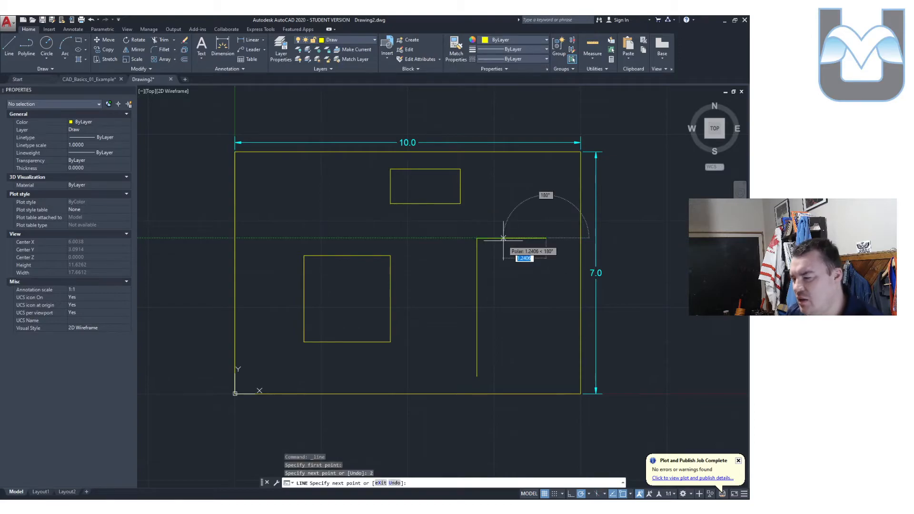
key(Escape)
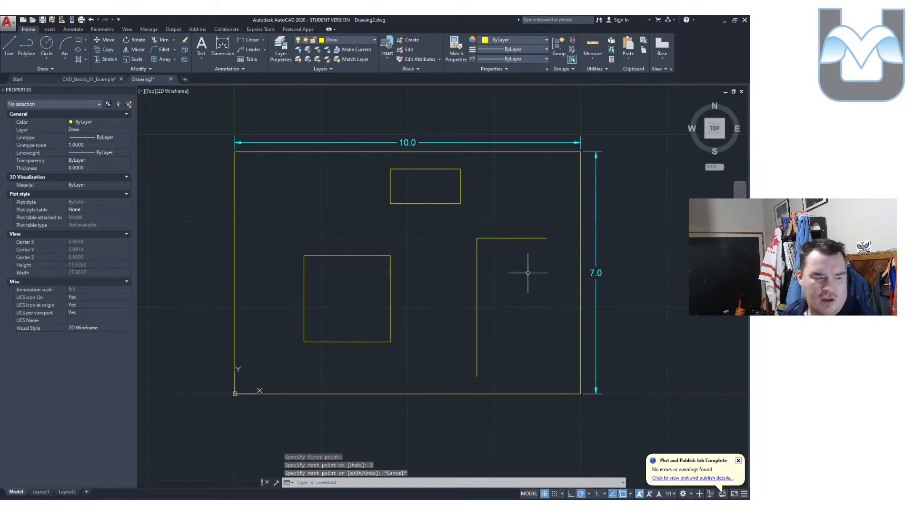
Step: Review the available and enabled object snap modes in the snap list and the Drafting Settings
scroll(520, 289, up, 2)
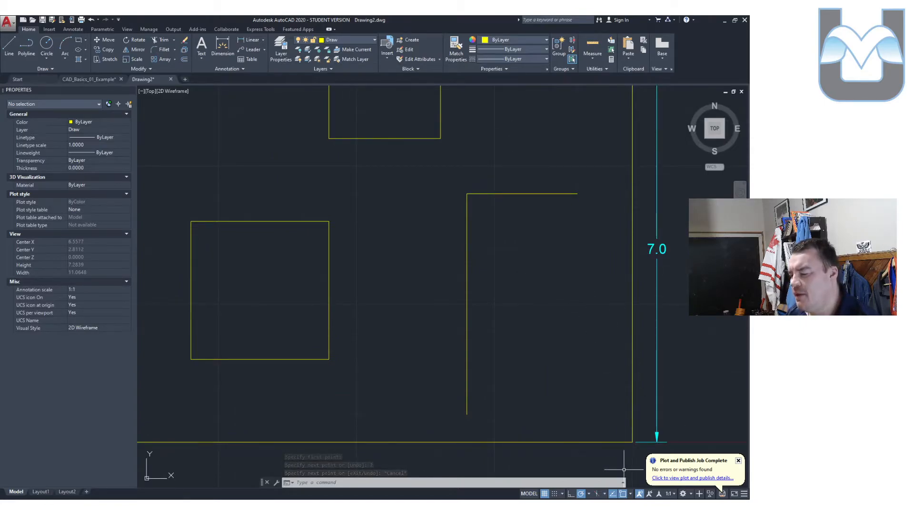
click(630, 495)
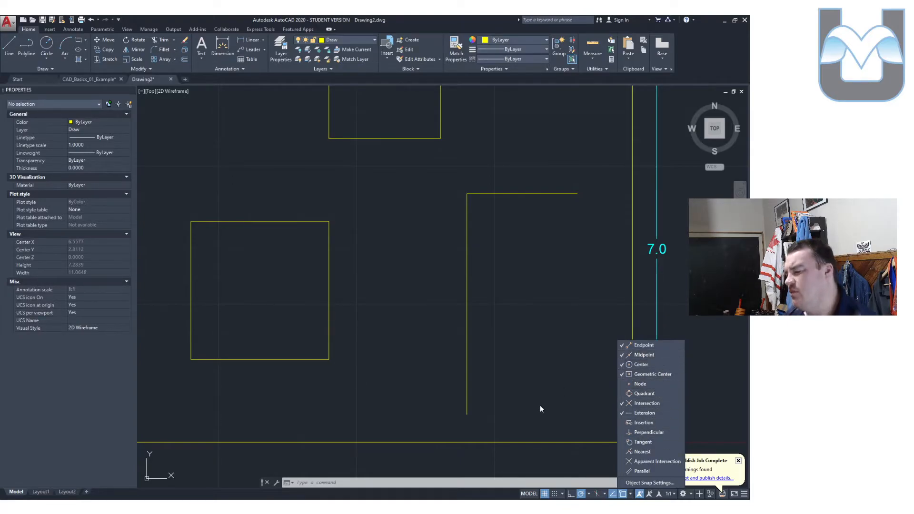
click(572, 378)
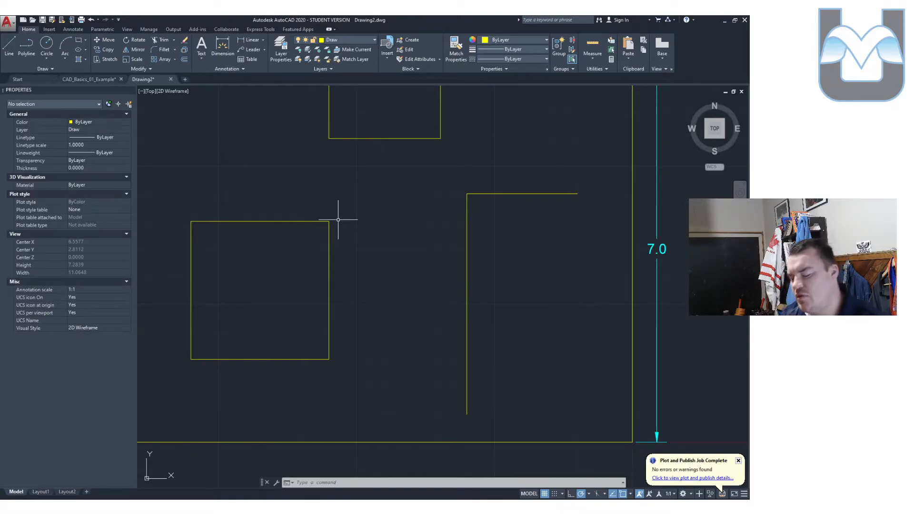
text(p)
key(Return)
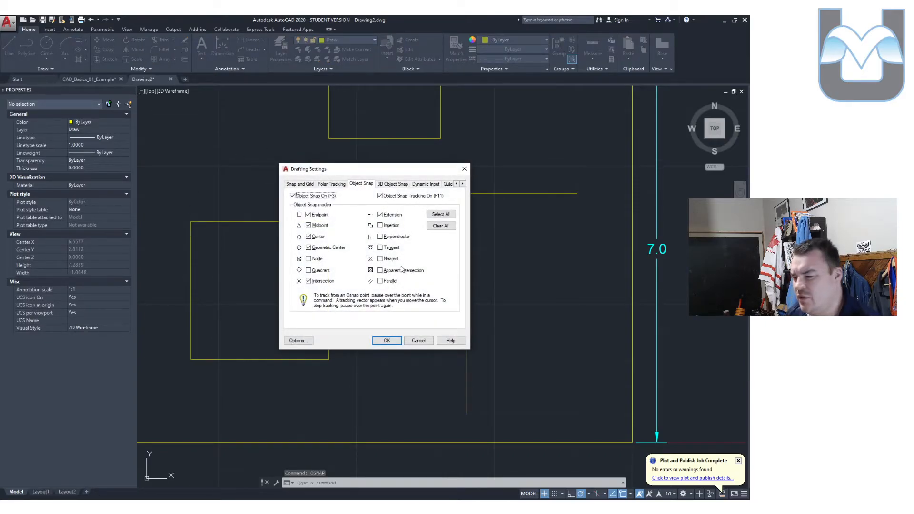
click(464, 169)
Step: Draw a line connecting the midpoint of the horizontal line to the midpoint of the vertical line
click(14, 50)
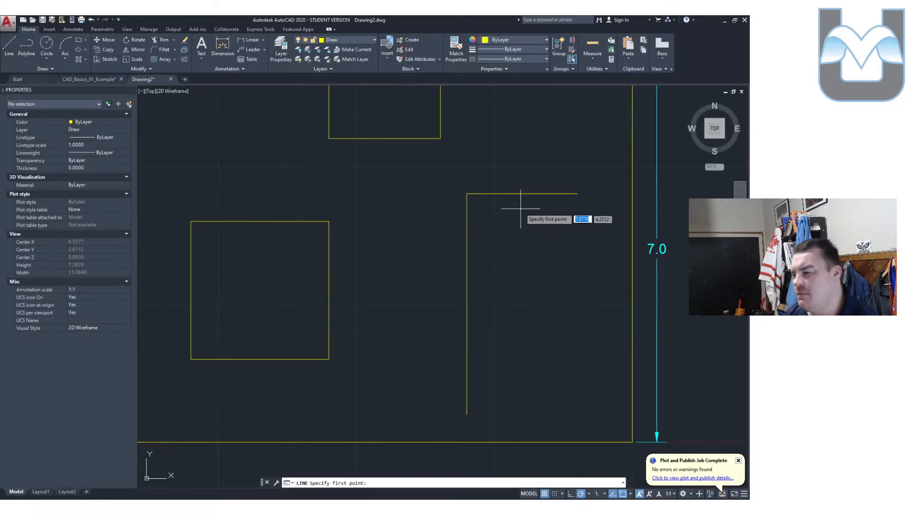
click(522, 193)
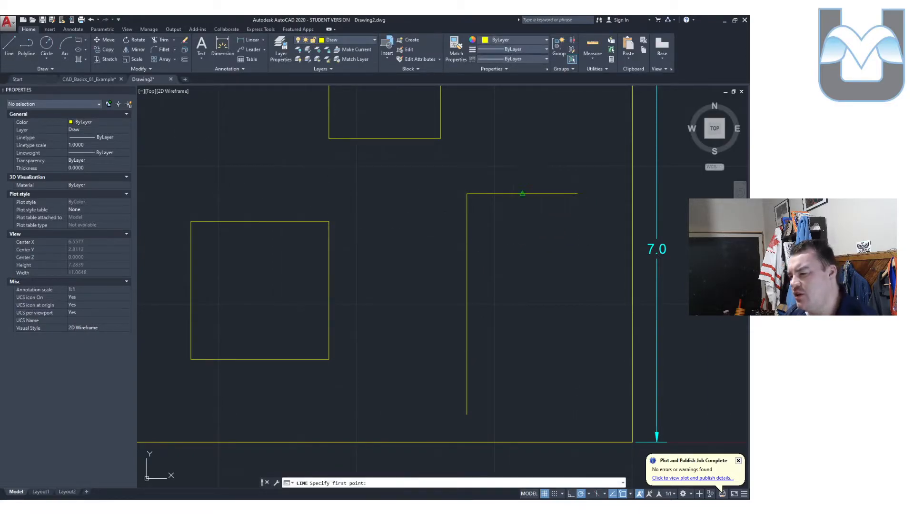
click(467, 304)
key(Escape)
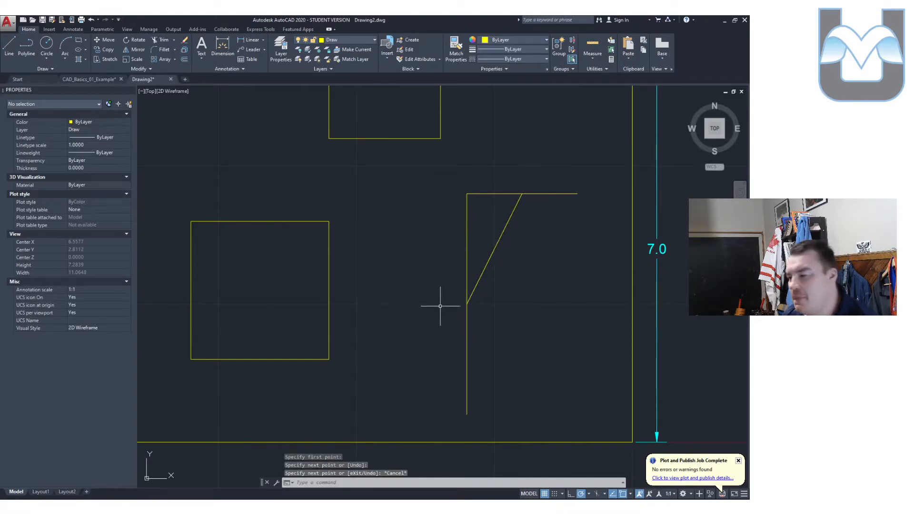
Step: Draw a line from the vertical line's midpoint down to the right at 63°, ending just above the border's lower edge
middle_drag(435, 300, 346, 246)
scroll(409, 279, up, 4)
scroll(392, 273, down, 2)
click(4, 46)
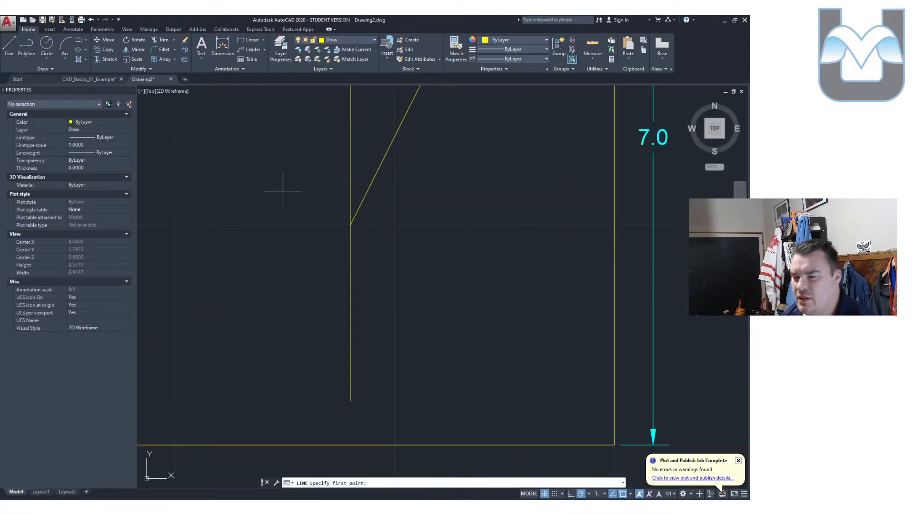
click(351, 224)
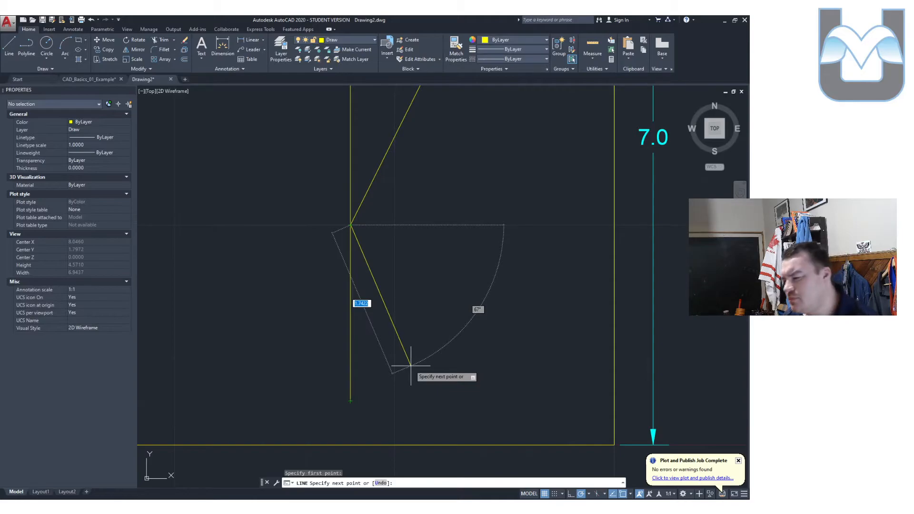
key(Tab)
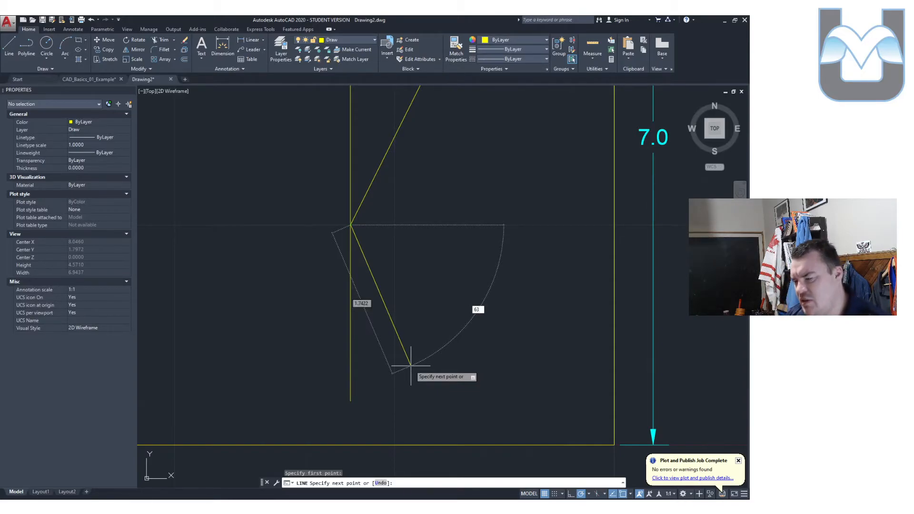
key(Tab)
middle_drag(432, 384, 429, 346)
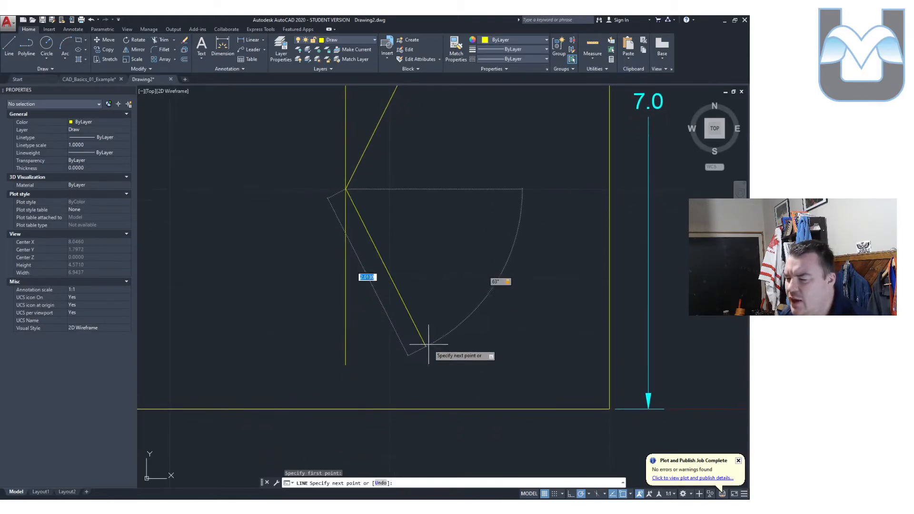
click(449, 387)
key(Escape)
scroll(368, 375, up, 4)
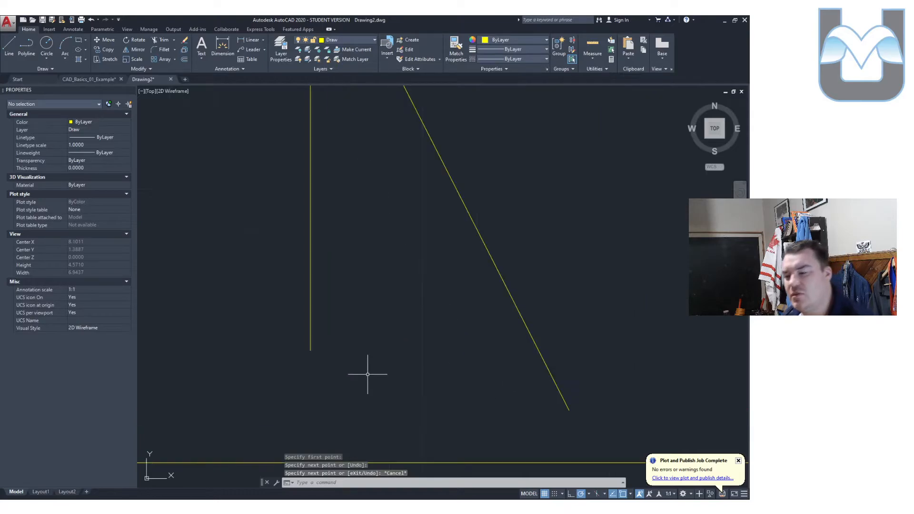
Step: Draw a horizontal line from the long vertical line's lower endpoint to its intersection with the lower diagonal line
click(9, 47)
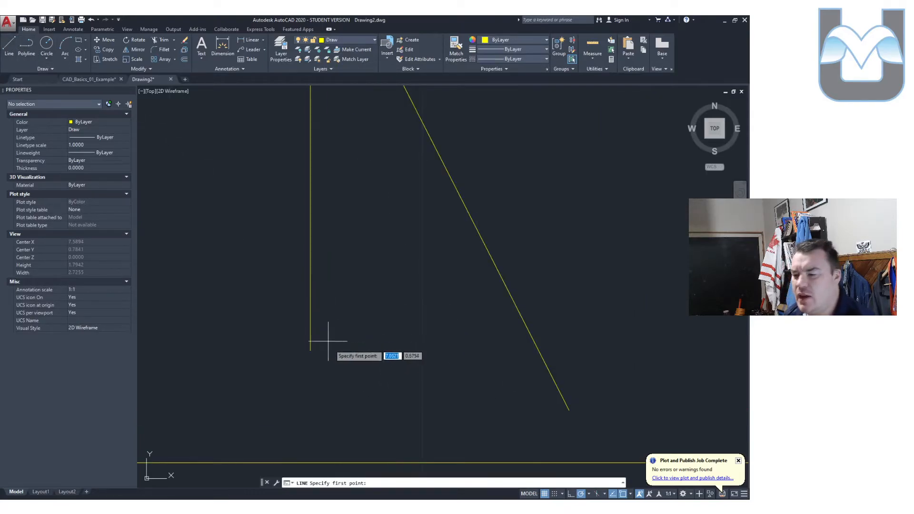
click(311, 350)
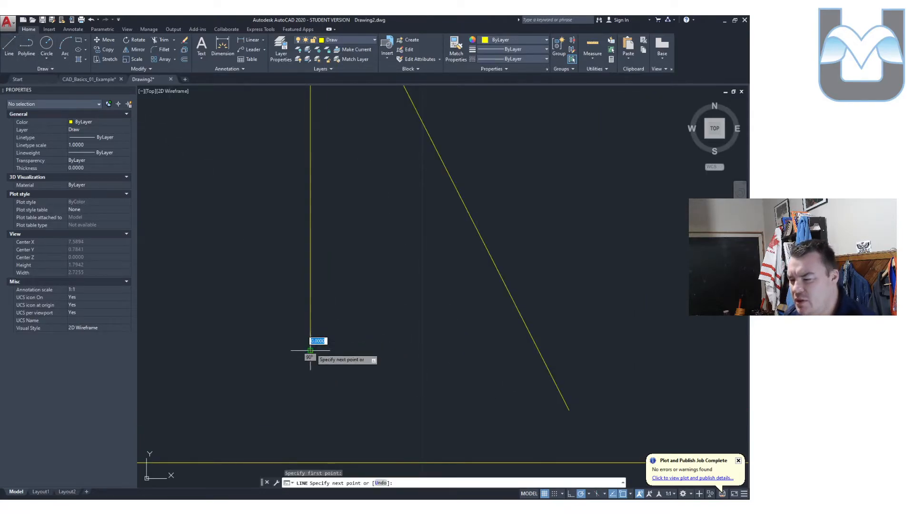
click(538, 351)
key(Escape)
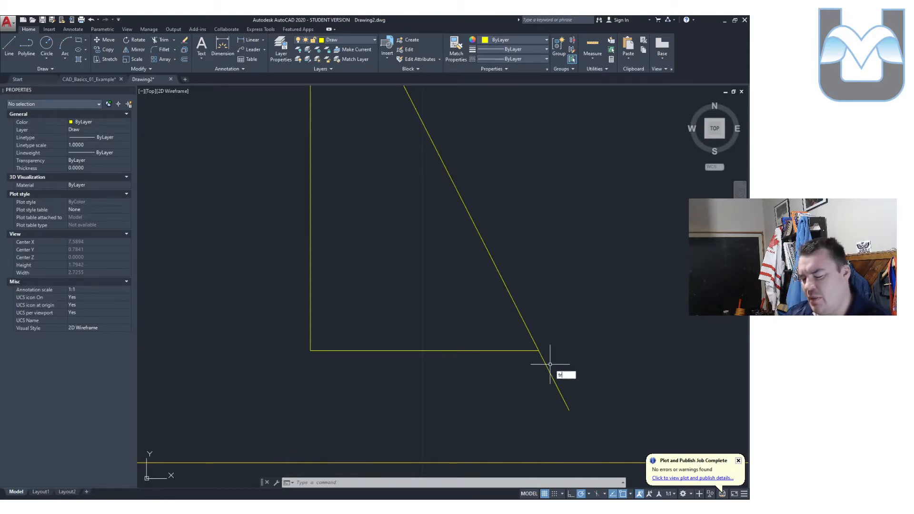
Step: Trim off the part of the lower diagonal line that extends below the bottom horizontal line
key(Return)
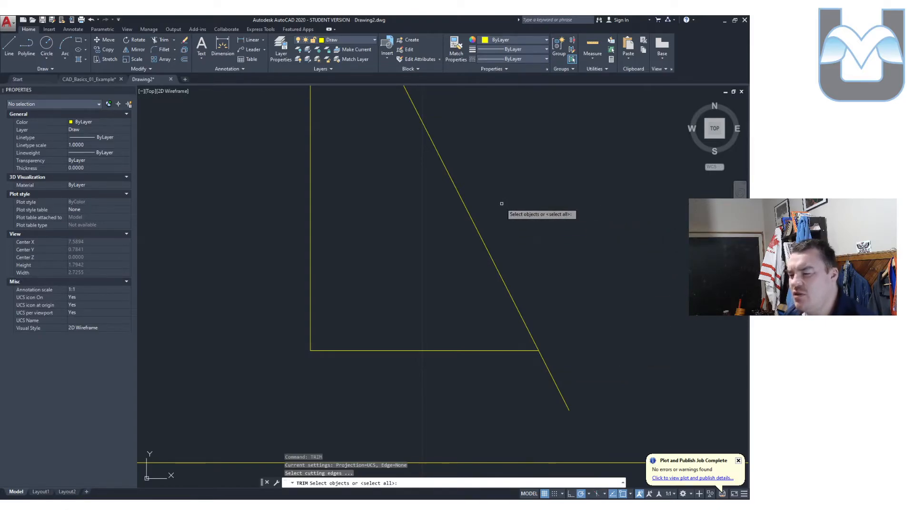
key(Return)
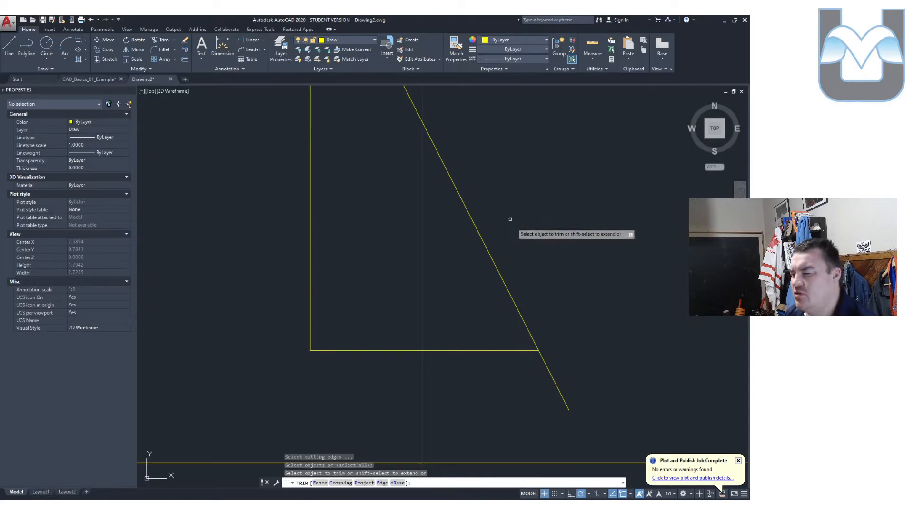
scroll(410, 238, down, 5)
mouse_move(364, 196)
middle_down()
mouse_move(397, 210)
mouse_move(450, 302)
middle_up()
key(Escape)
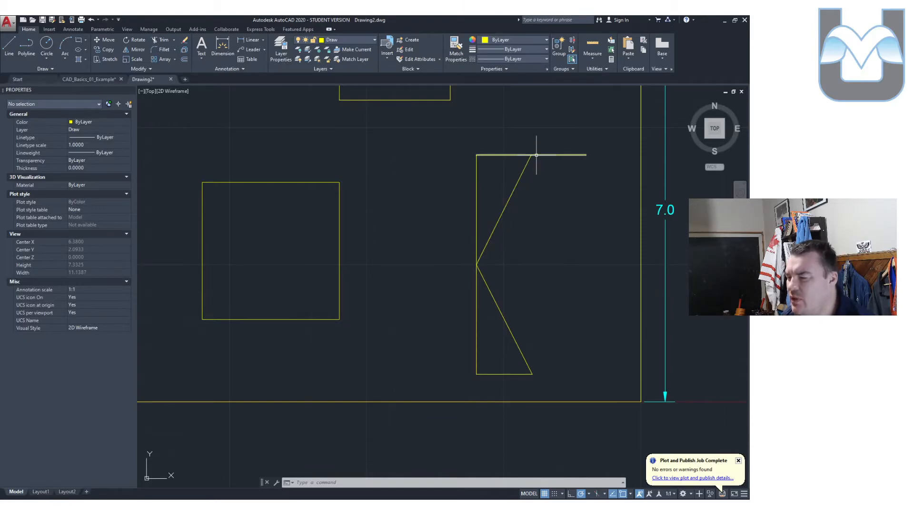
Step: Draw a line from the upper rectangle's lower-left corner to the midpoint of the large square's top edge
middle_drag(476, 235, 534, 269)
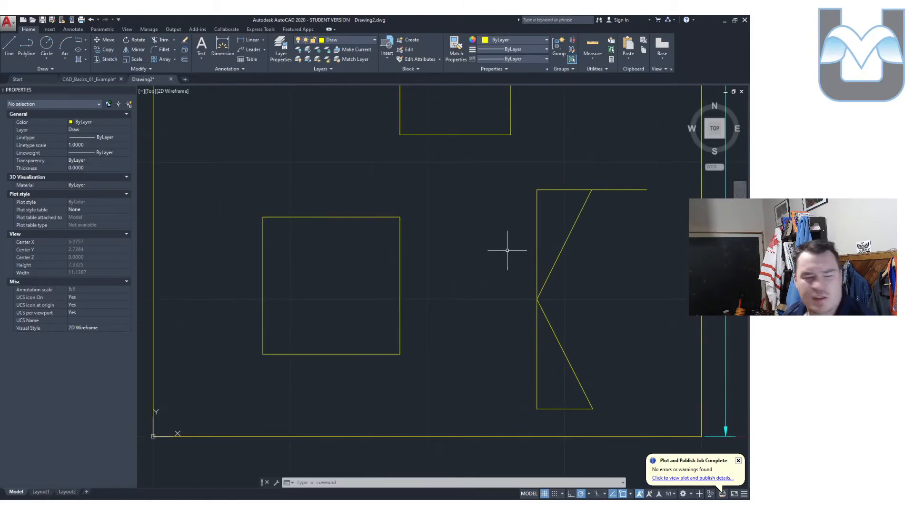
mouse_move(467, 227)
middle_down()
mouse_move(467, 288)
mouse_move(428, 254)
middle_up()
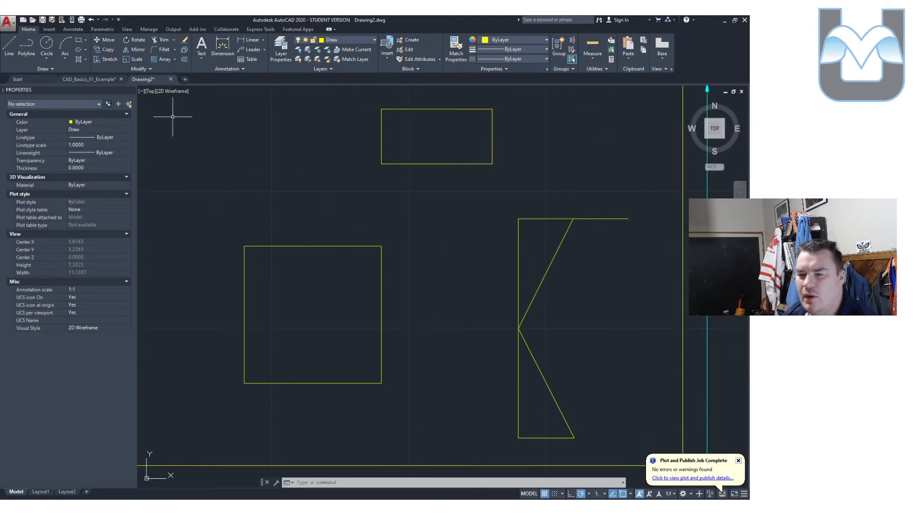
click(9, 45)
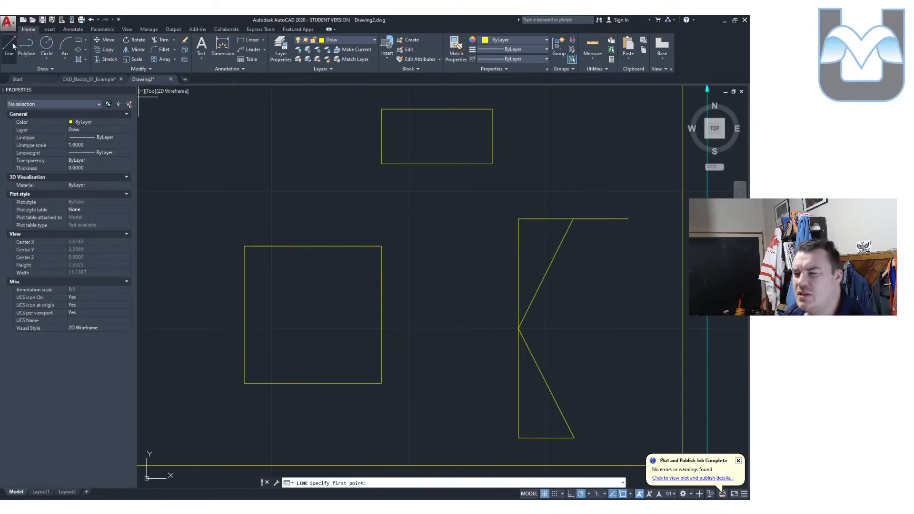
click(387, 166)
click(313, 246)
key(Return)
Step: Draw a line from the upper rectangle's lower-right corner to the midpoint of the large square's right edge
key(Return)
click(492, 163)
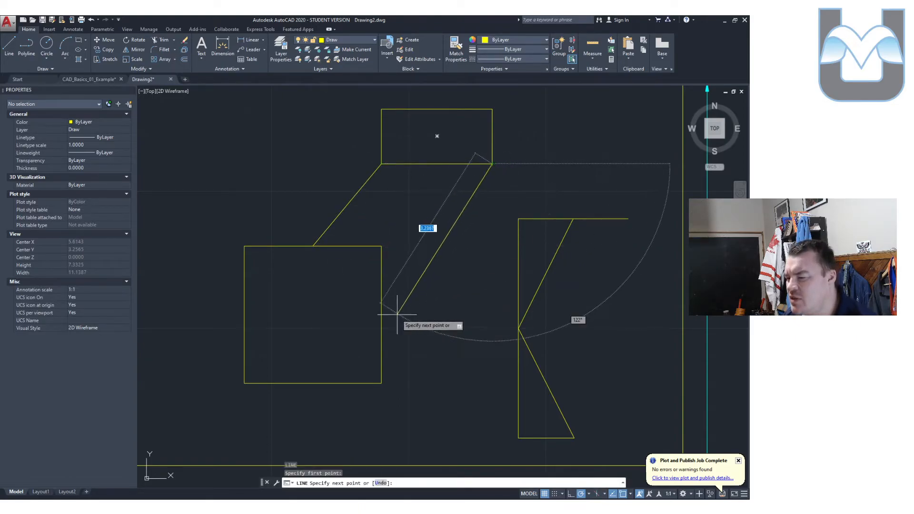
click(381, 316)
key(Escape)
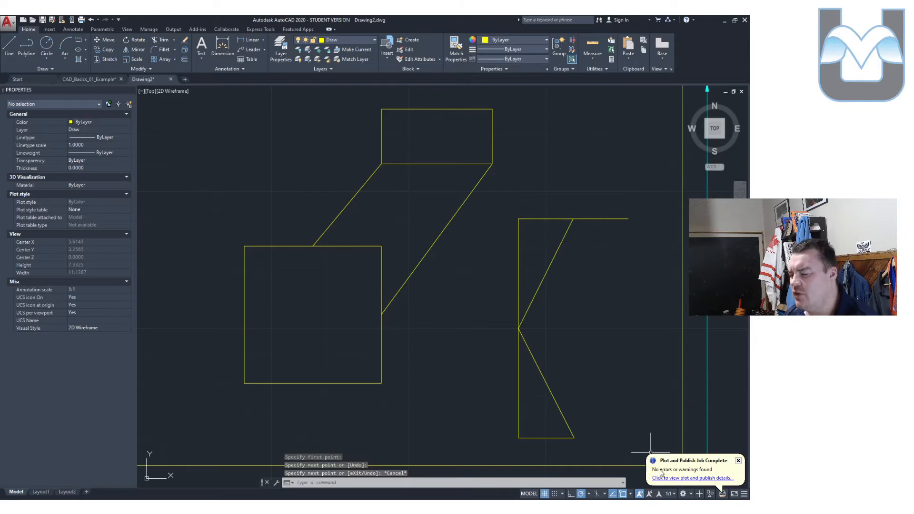
Step: Check which object snap modes are enabled in the snap list and in the Drafting Settings
click(631, 494)
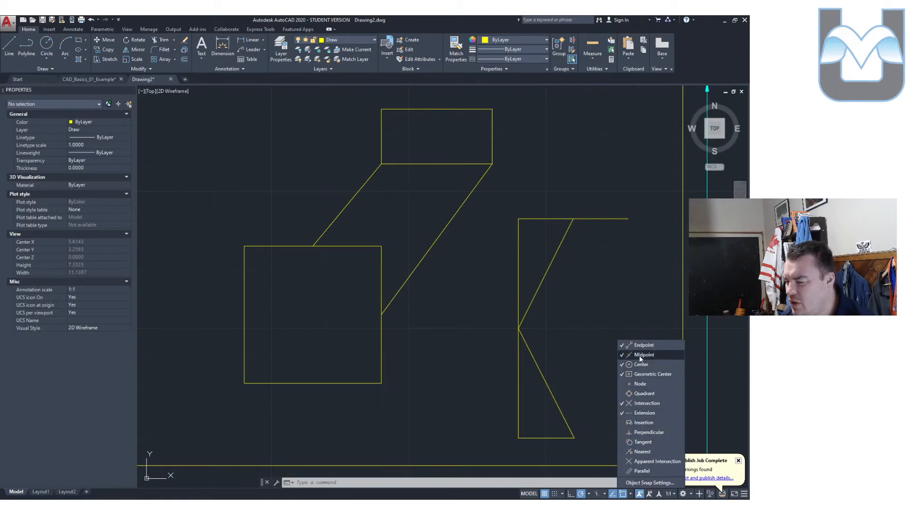
click(479, 334)
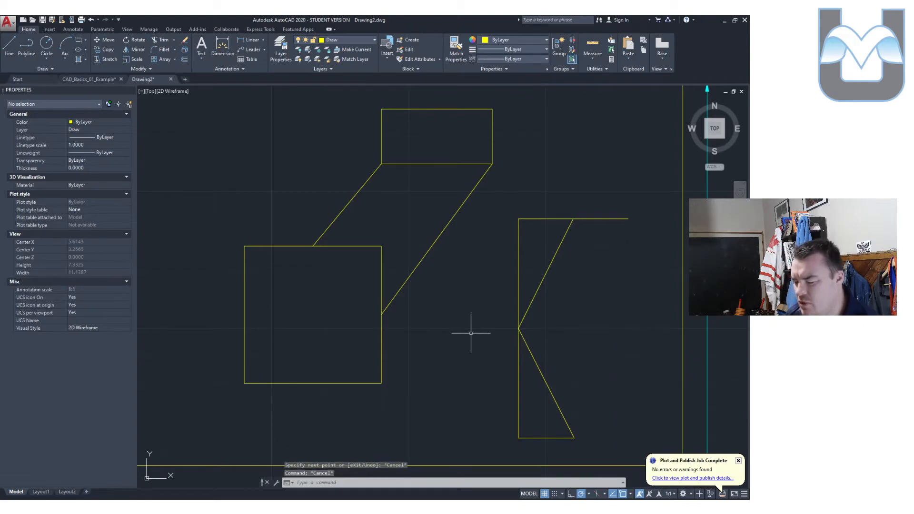
text(osnap)
key(Return)
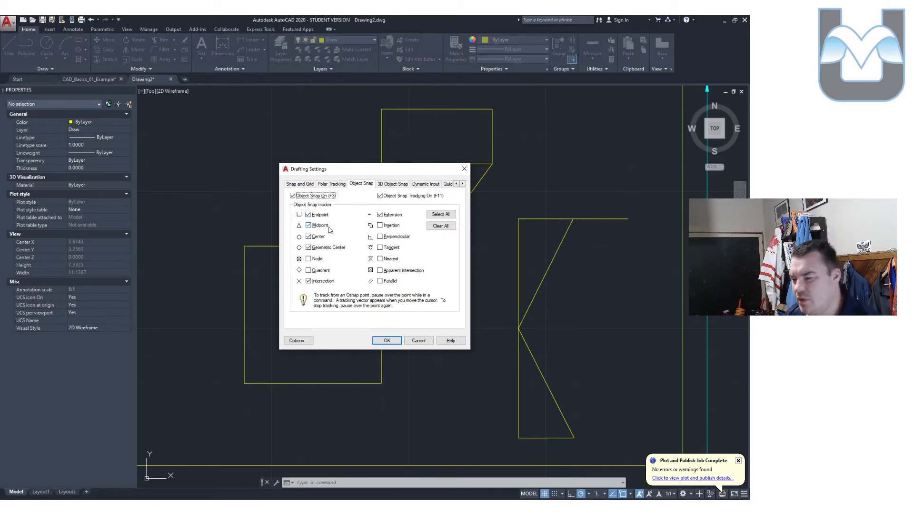
click(387, 340)
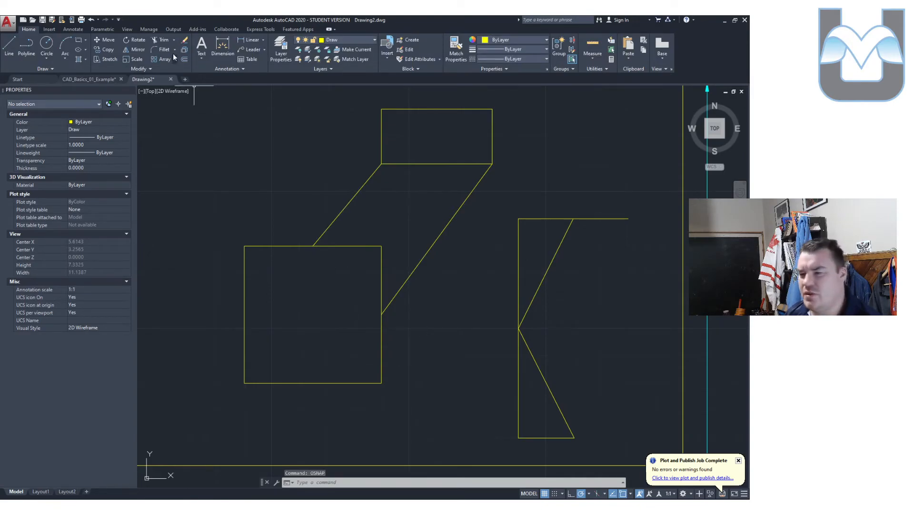
Step: Check the reference drawing and draw a circle centred on the large square's geometric center with its radius snapped to the square's corner
click(48, 47)
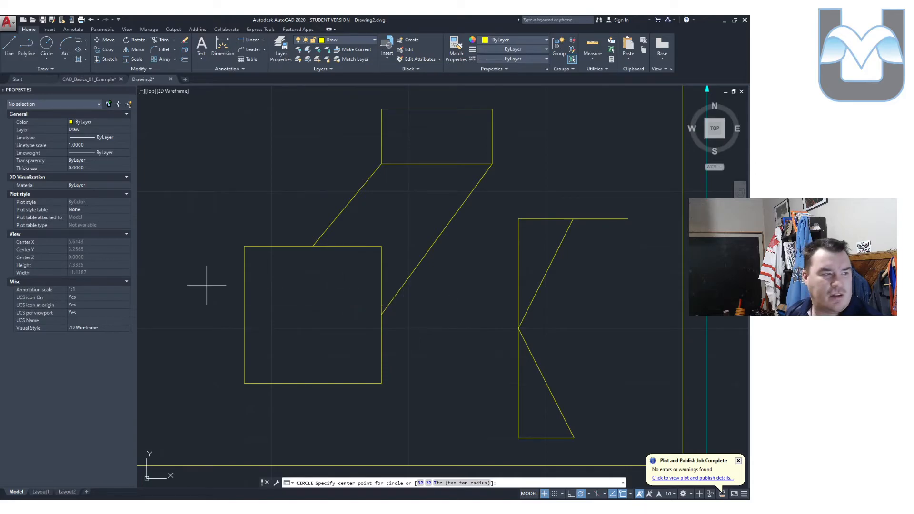
key(alt+Tab)
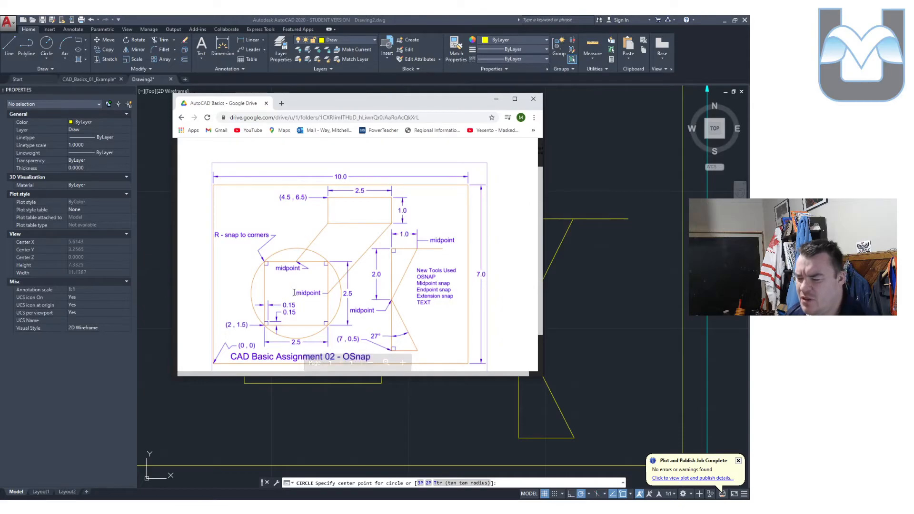
drag(367, 101, 0, 143)
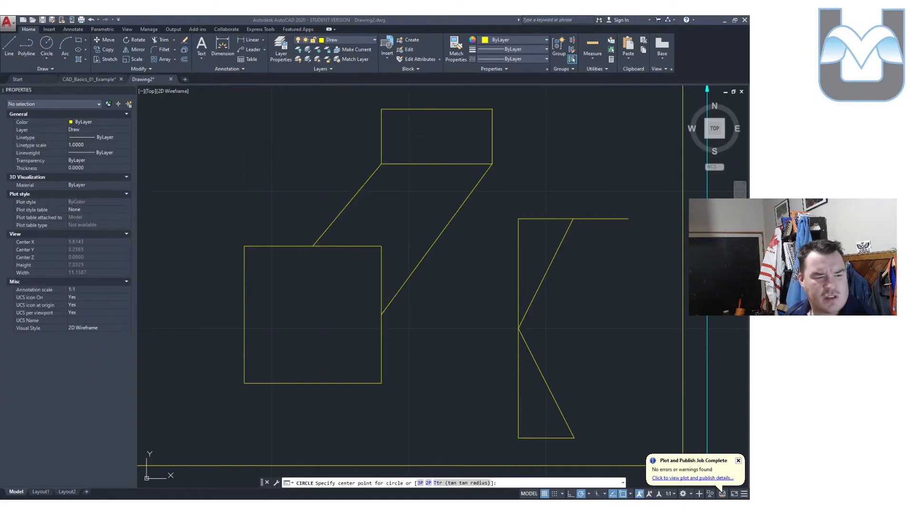
click(313, 314)
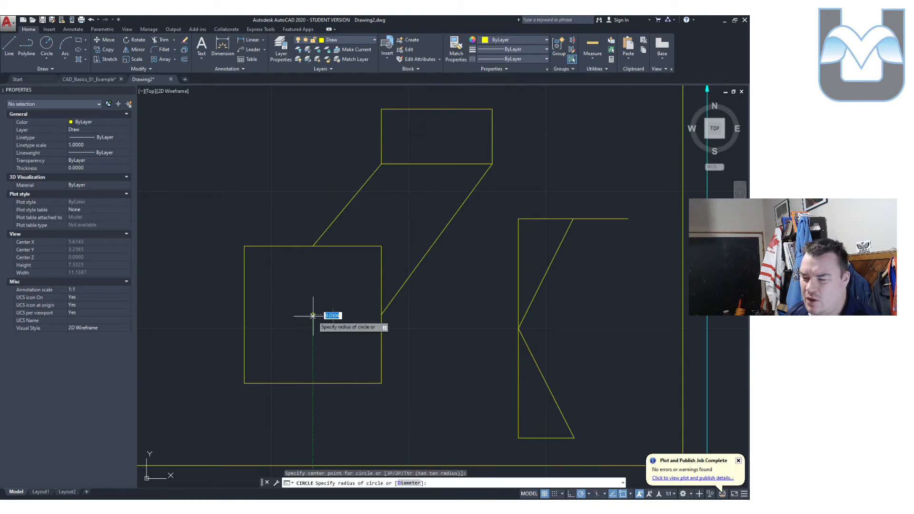
click(244, 246)
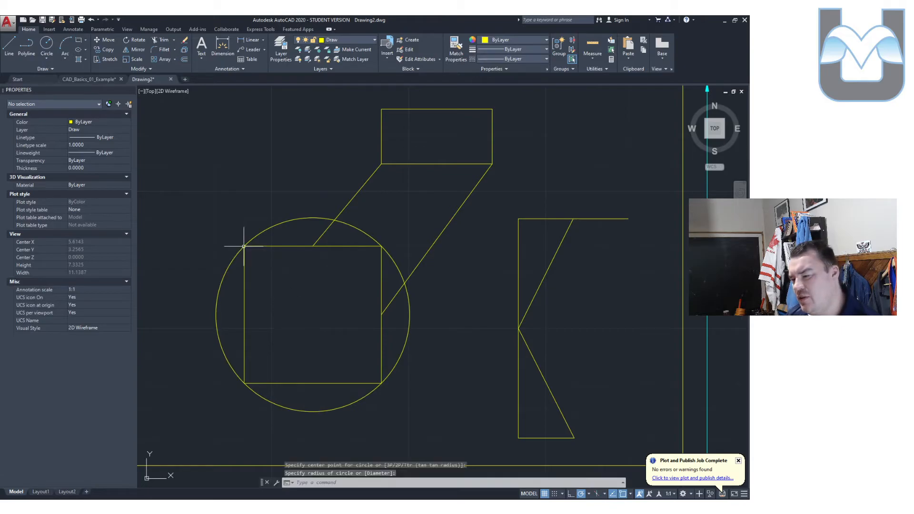
key(Escape)
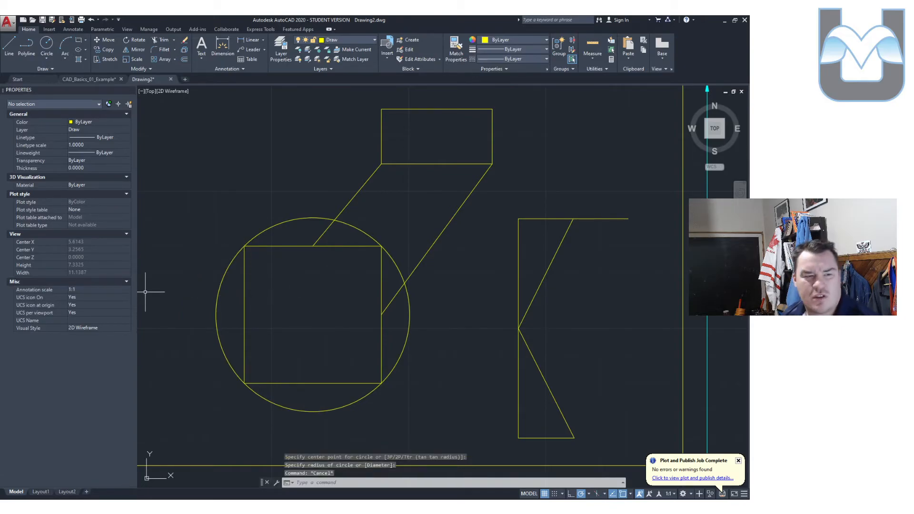
Step: Make Dim the current layer for marking the large square's lower-left corner
key(alt+Tab)
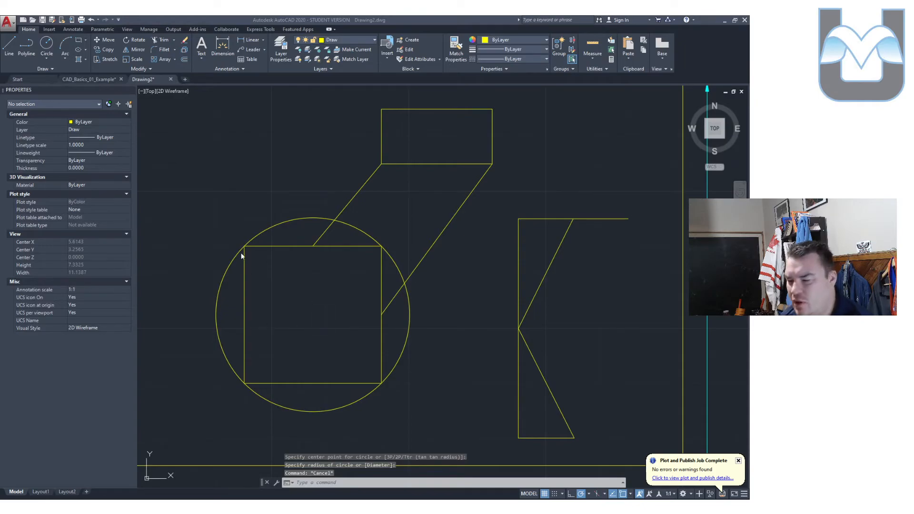
scroll(262, 351, up, 3)
scroll(255, 352, down, 1)
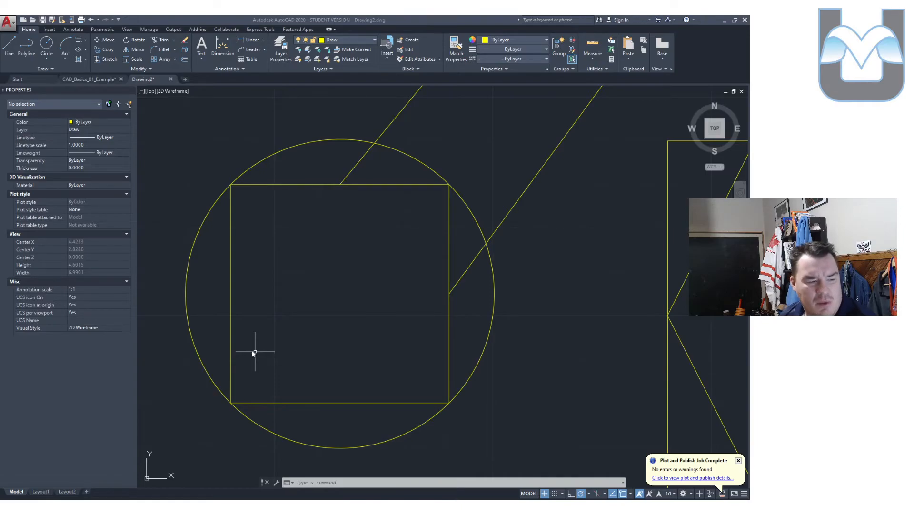
scroll(255, 355, up, 5)
mouse_move(236, 379)
middle_down()
mouse_move(249, 342)
mouse_move(250, 273)
middle_up()
middle_drag(248, 344, 267, 268)
scroll(263, 327, up, 2)
middle_drag(263, 327, 322, 297)
scroll(351, 302, up, 2)
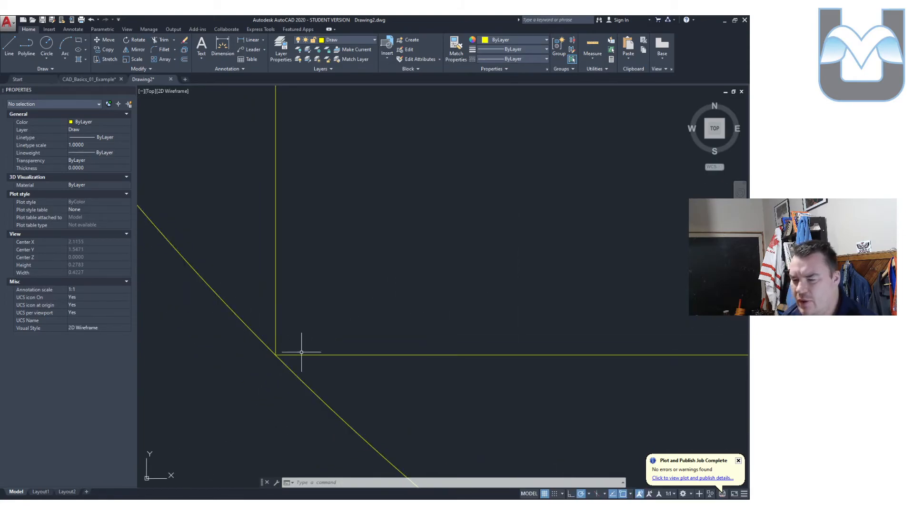
click(339, 41)
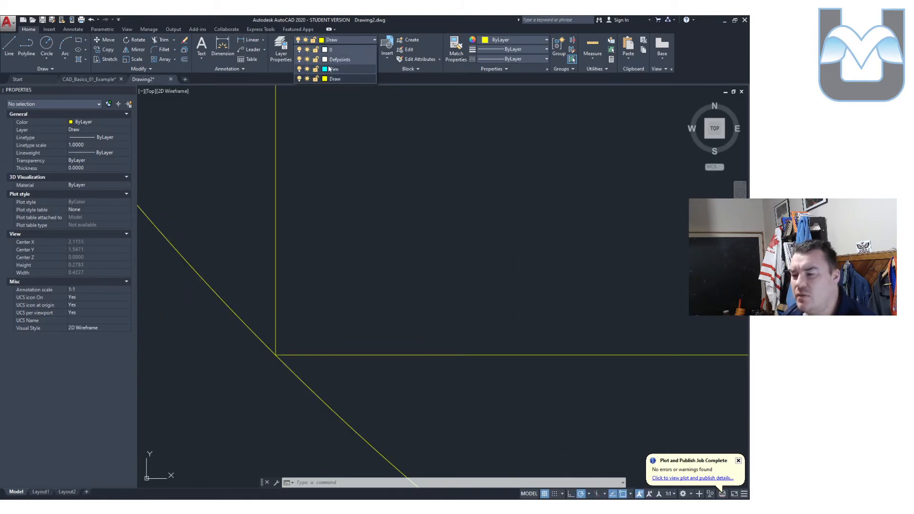
click(326, 81)
Step: Draw a 0.15 by 0.15 rectangle inside the large square, starting from its lower-left corner
click(78, 40)
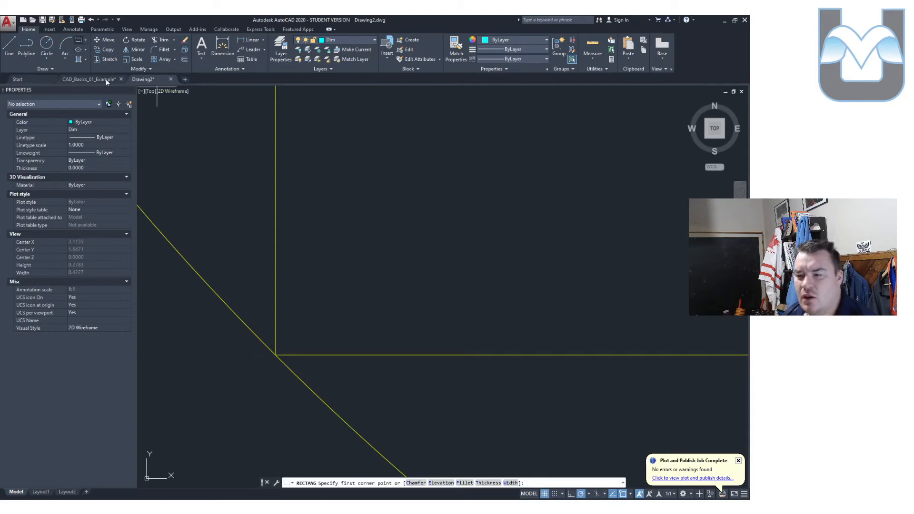
click(276, 354)
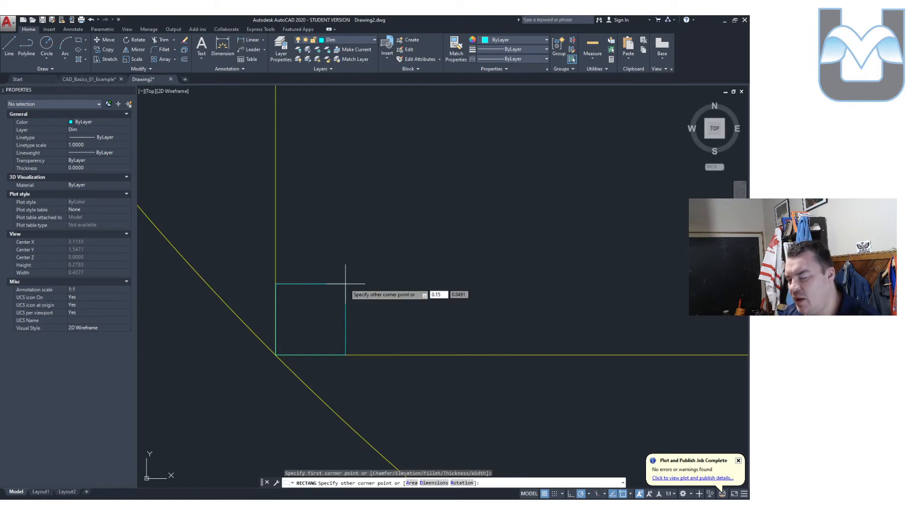
key(Tab)
text(0.15)
key(Return)
scroll(363, 200, down, 10)
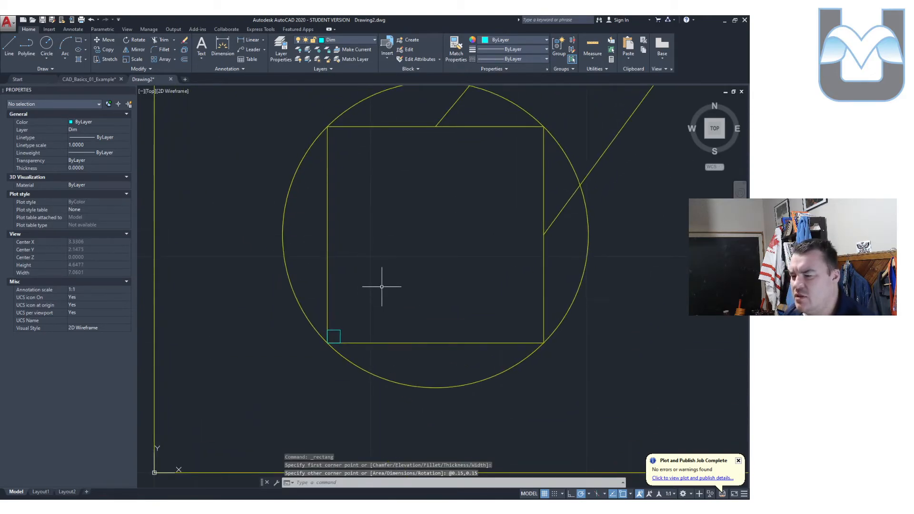
Step: Copy the small corner square by its upper-left corner to the upper-left corner of the large square
click(336, 331)
scroll(337, 330, up, 2)
click(339, 331)
scroll(343, 296, down, 3)
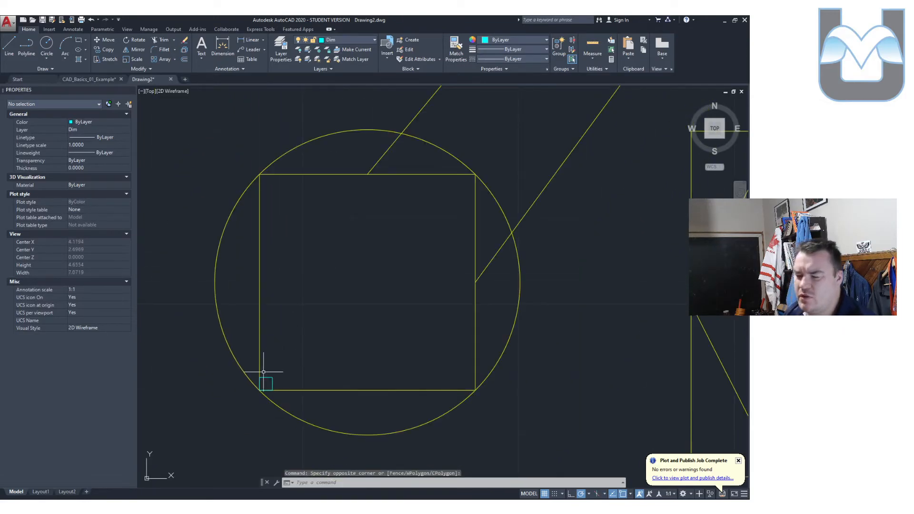
click(265, 380)
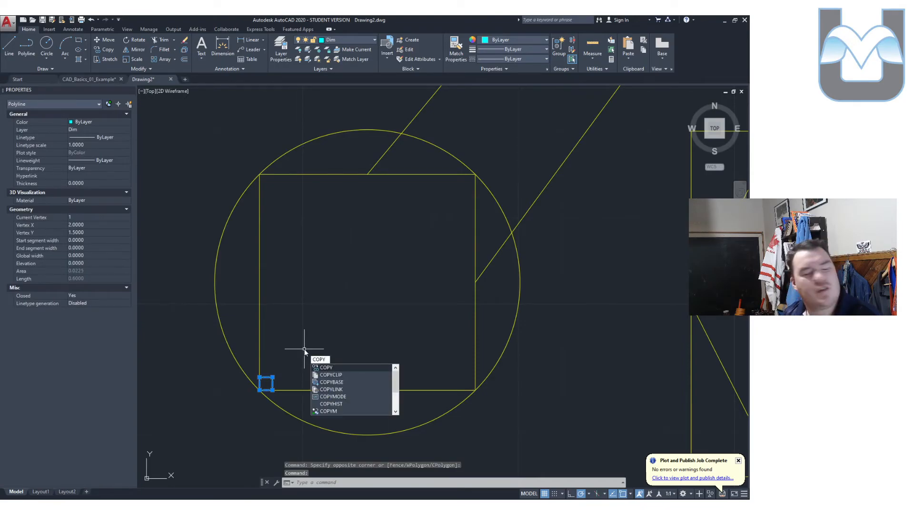
key(Return)
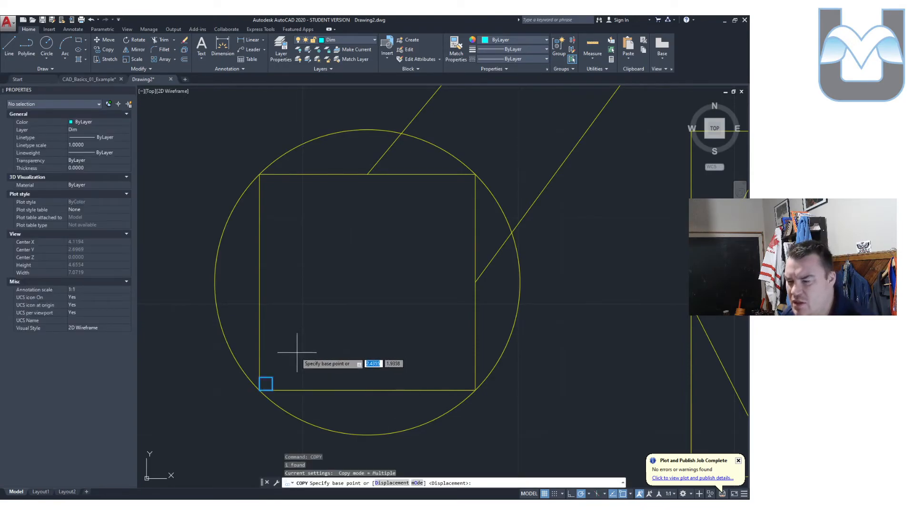
click(260, 377)
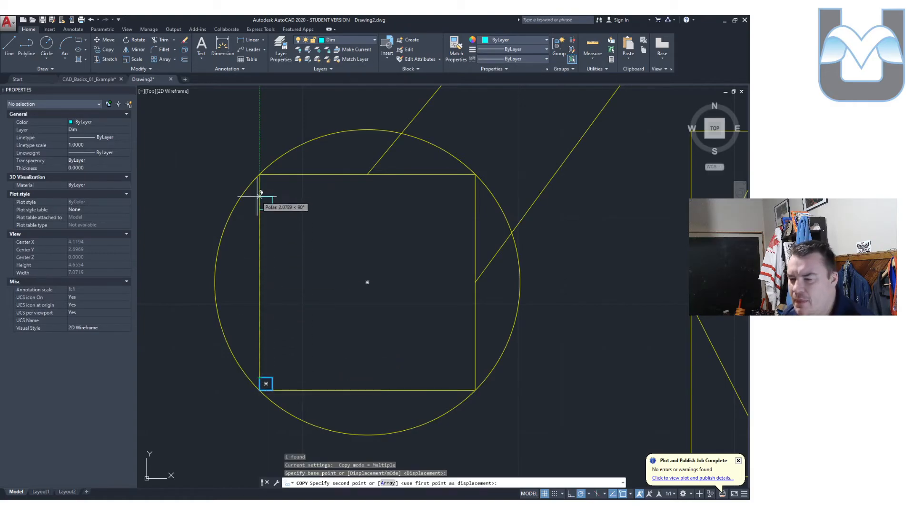
click(259, 174)
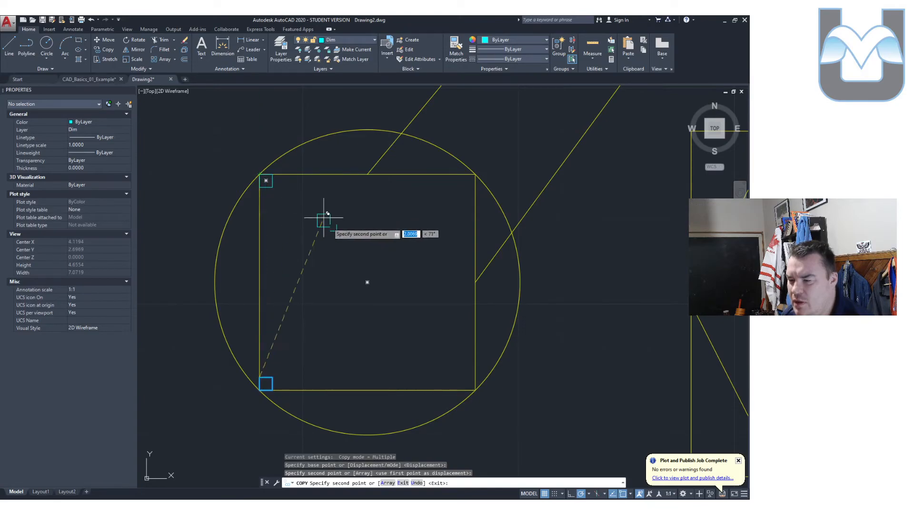
Step: Place four more copies of the small square at free positions inside the large square and end the copying
click(401, 327)
click(352, 307)
click(379, 261)
click(411, 286)
key(Escape)
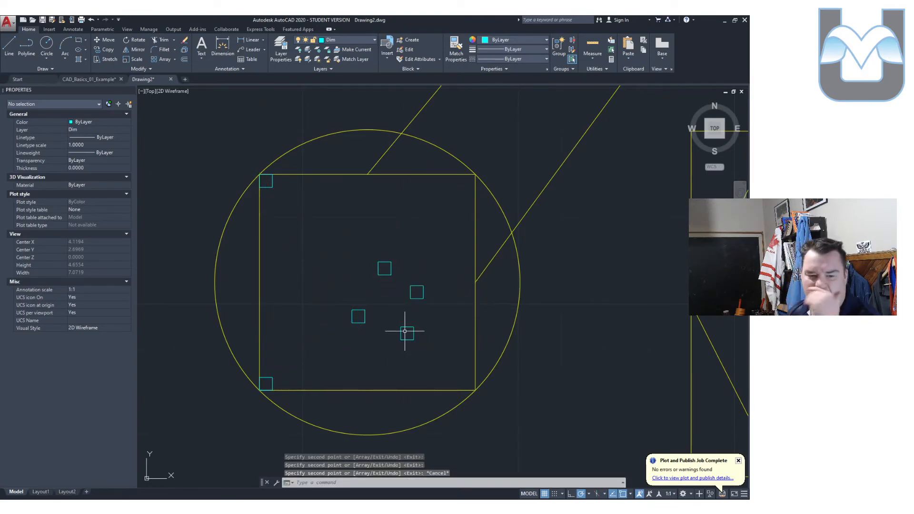
middle_drag(448, 325, 379, 324)
mouse_move(483, 333)
middle_down()
mouse_move(459, 284)
mouse_move(447, 294)
middle_up()
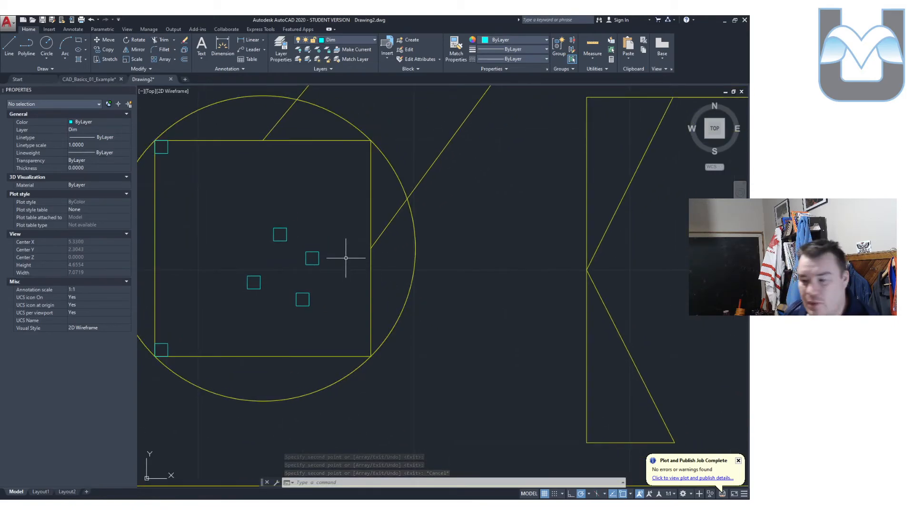
Step: Move one loose small square by its upper-right corner to the upper-right corner of the large square
click(286, 236)
click(280, 234)
text(m)
key(Return)
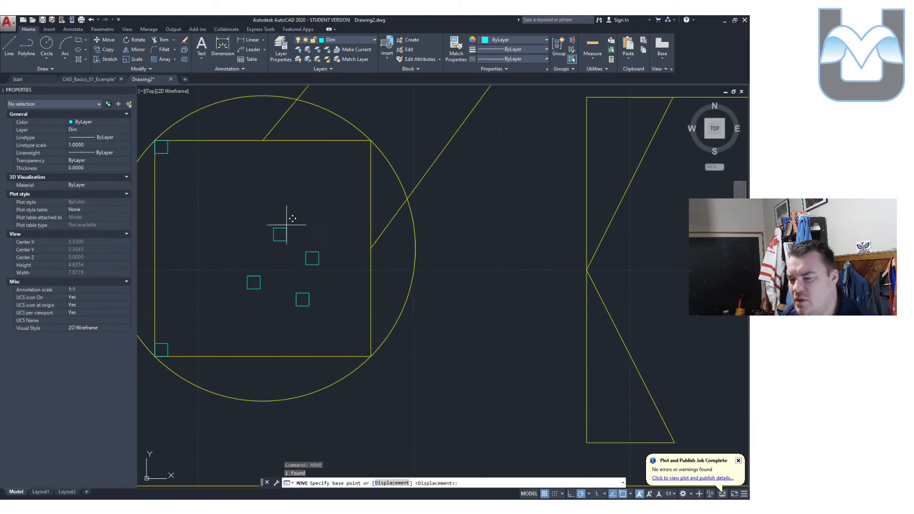
click(286, 228)
click(377, 134)
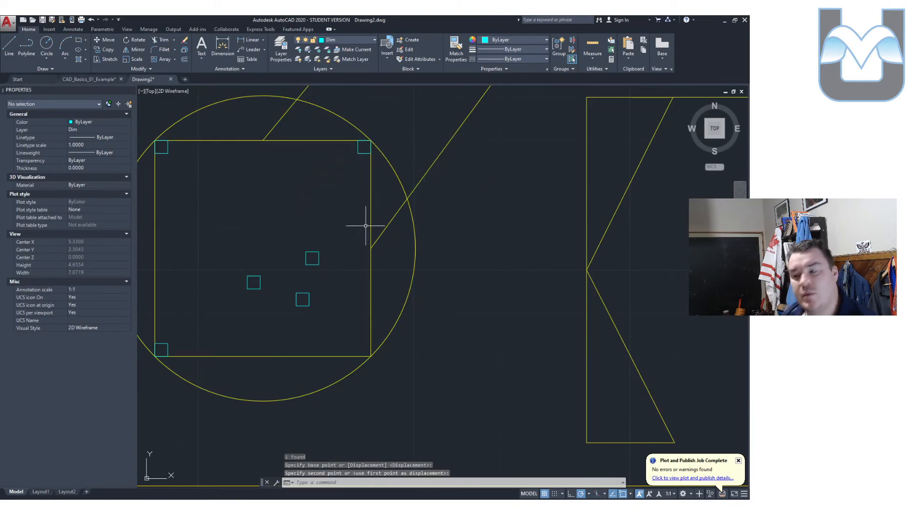
Step: Move another loose small square by its lower-right corner to the lower-right corner of the large square
click(315, 250)
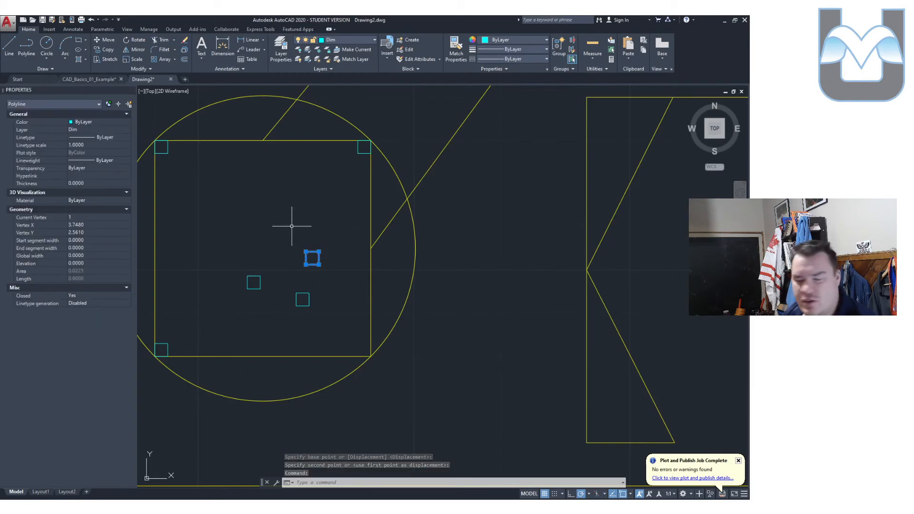
text(m)
key(Return)
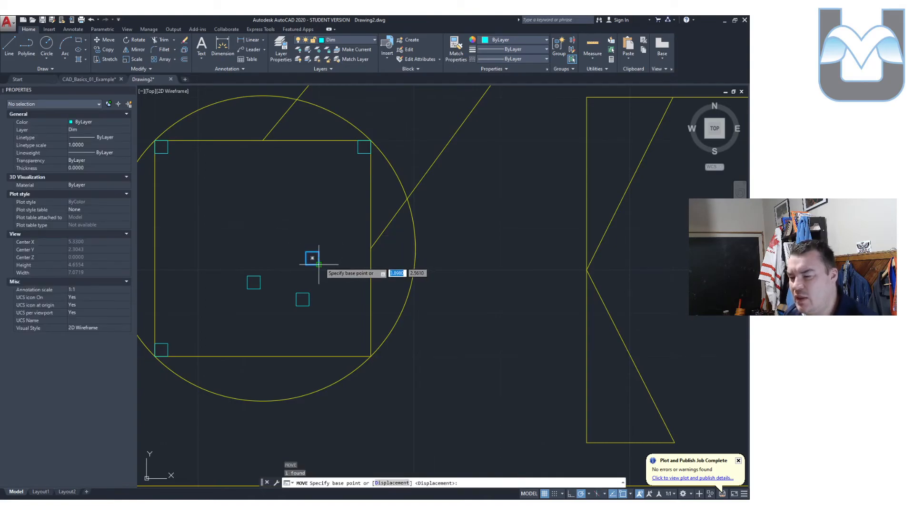
click(312, 259)
click(370, 355)
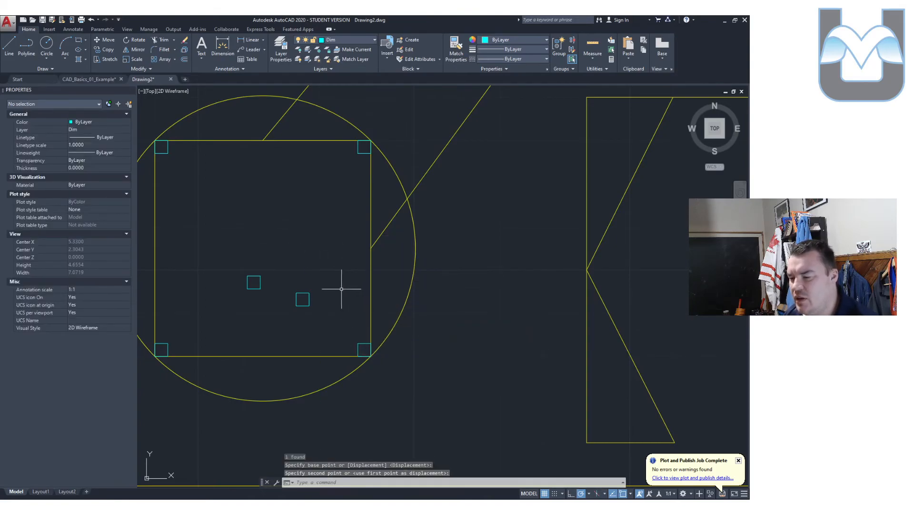
Step: Move a third loose small square by its upper-left corner to the top end of the K-shaped figure's vertical line
key(Return)
click(308, 299)
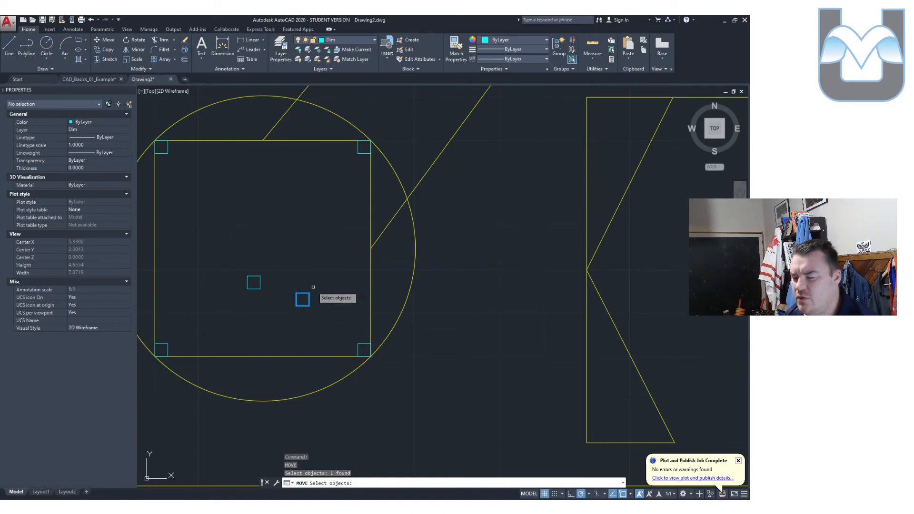
key(Return)
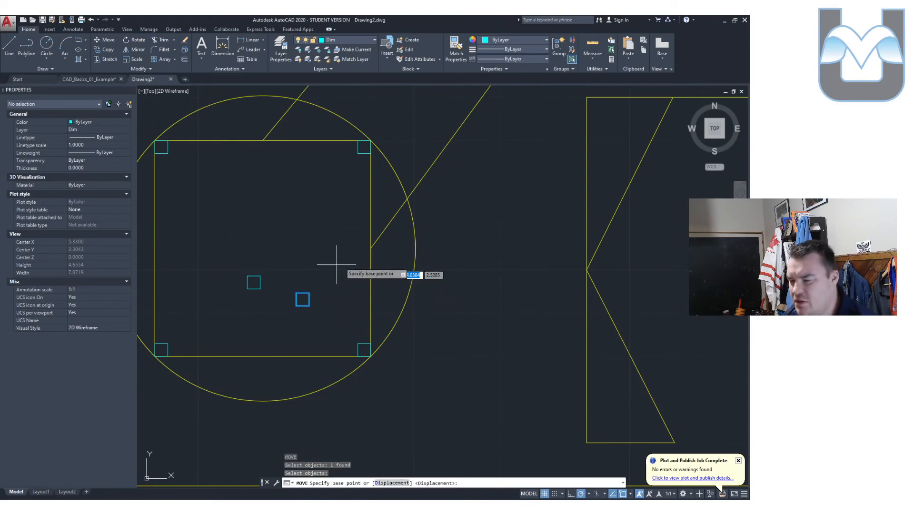
click(296, 293)
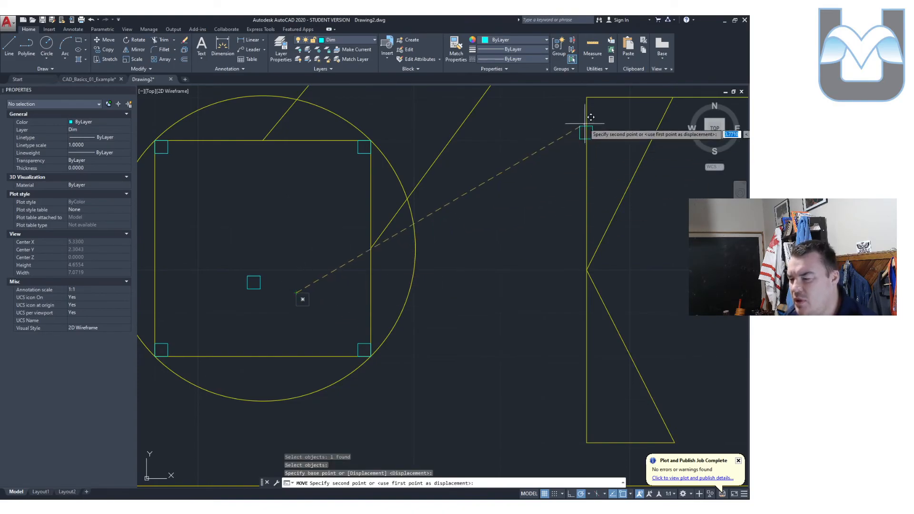
click(593, 101)
Step: Move the last loose small square by its lower-left corner to the bottom end of the K-shaped figure's vertical line
key(Return)
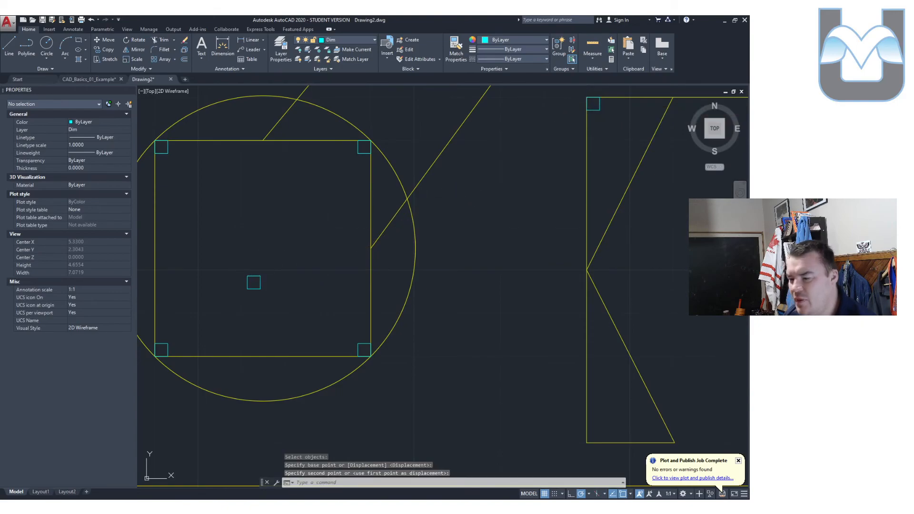
click(256, 276)
key(Return)
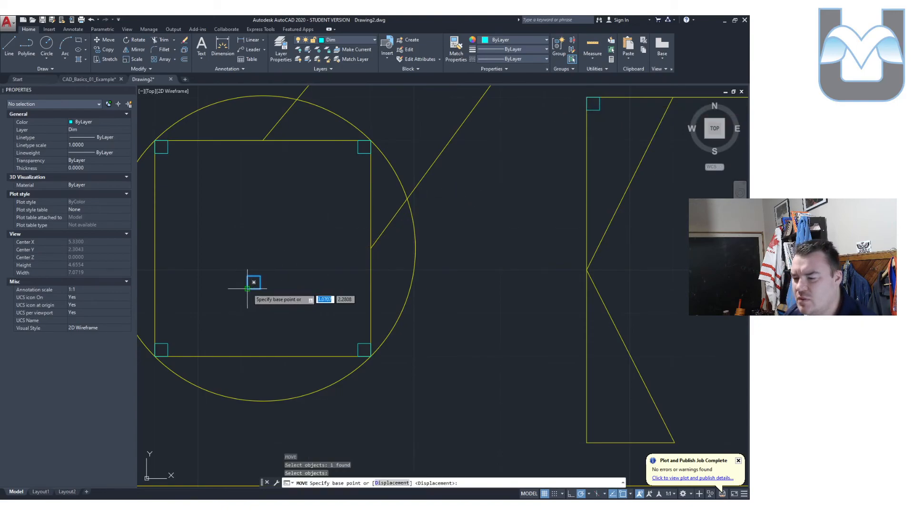
click(248, 289)
click(588, 443)
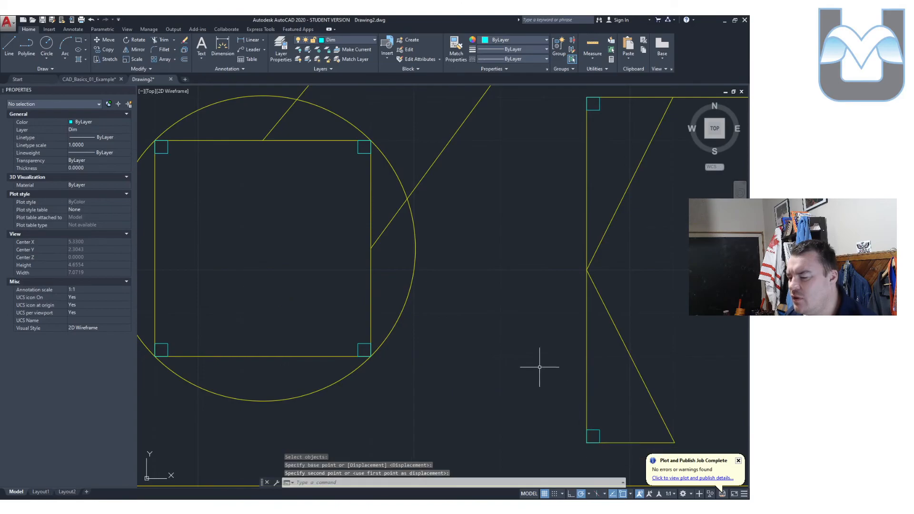
key(Escape)
Step: Bring the large square and the K-shaped figure's vertical and two horizontal lines to the front of the draw order
scroll(490, 300, down, 2)
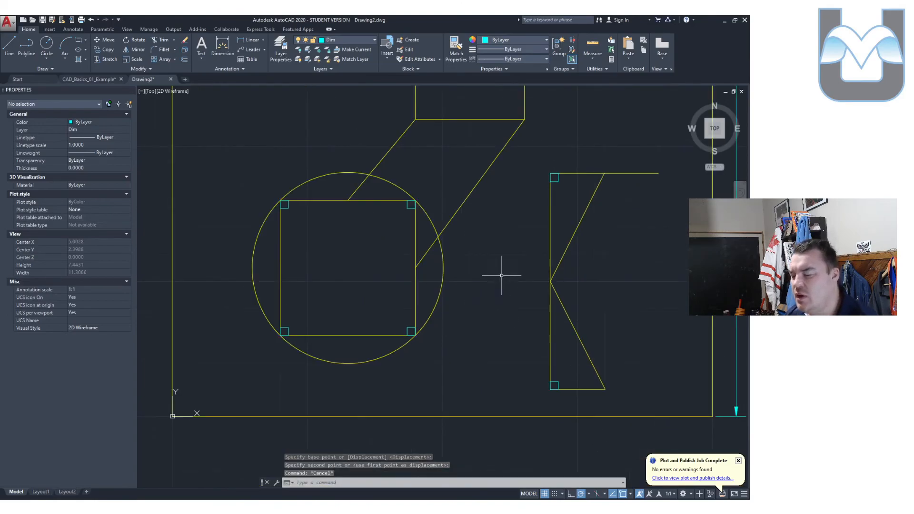
scroll(511, 267, up, 2)
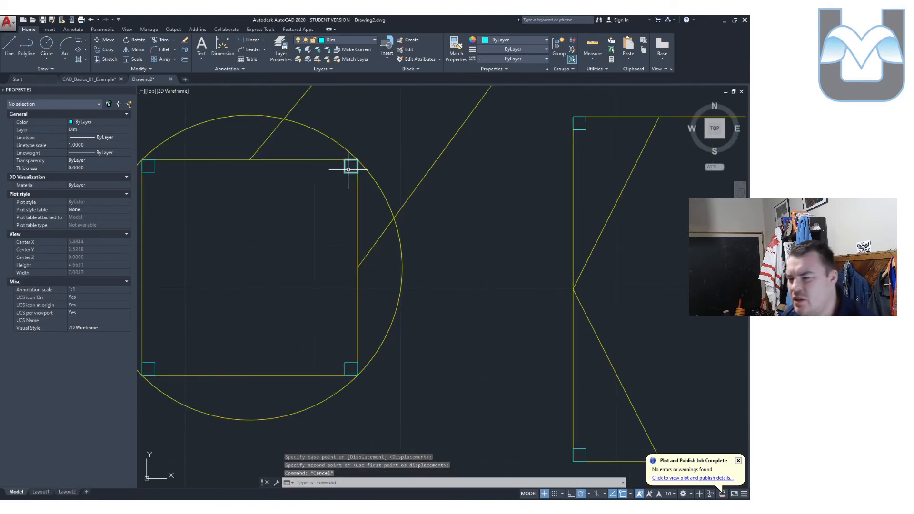
click(334, 160)
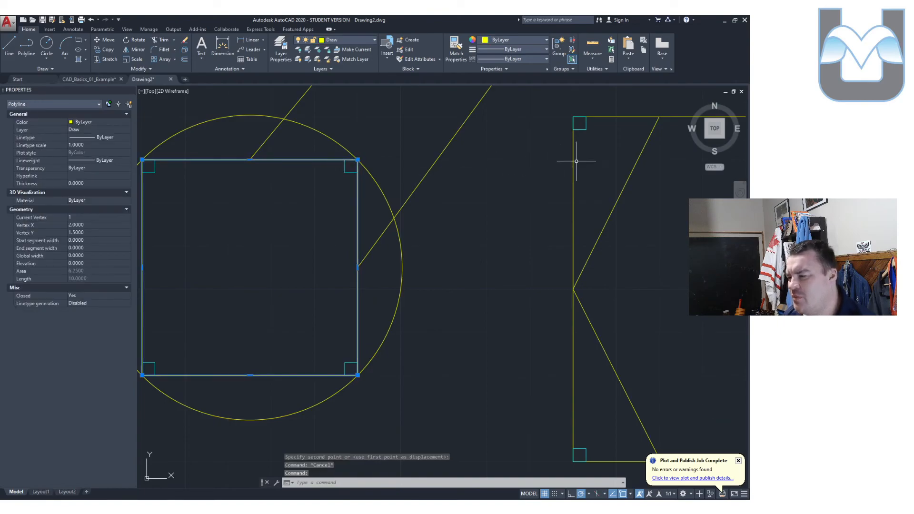
click(606, 116)
click(573, 183)
middle_drag(657, 273, 621, 208)
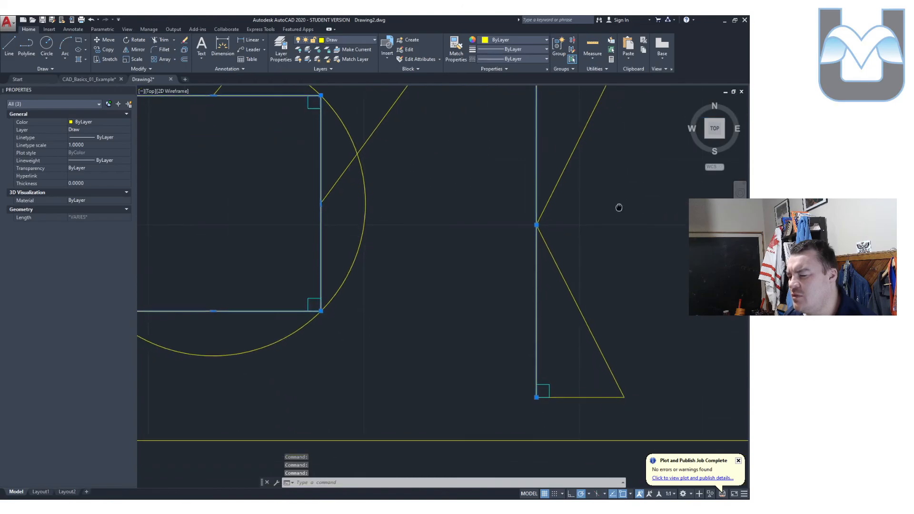
click(574, 397)
middle_drag(367, 224, 525, 351)
scroll(495, 212, up, 5)
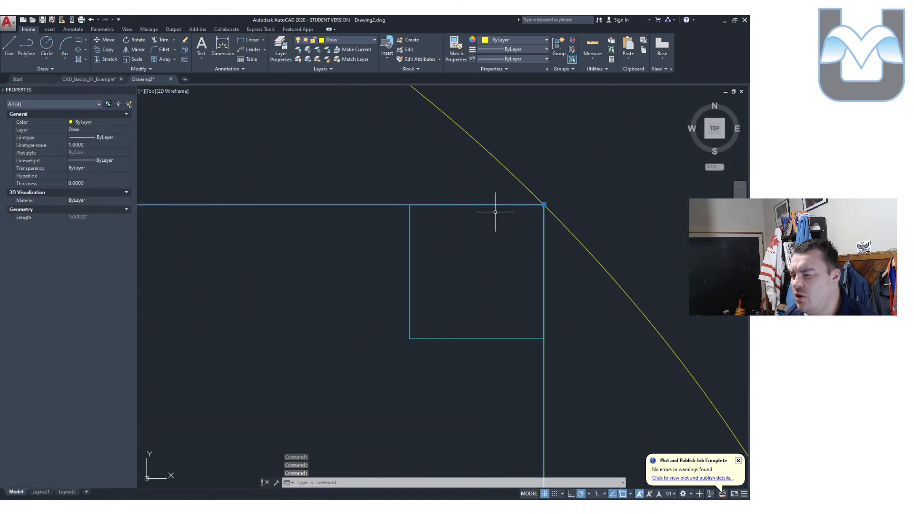
right_click(345, 206)
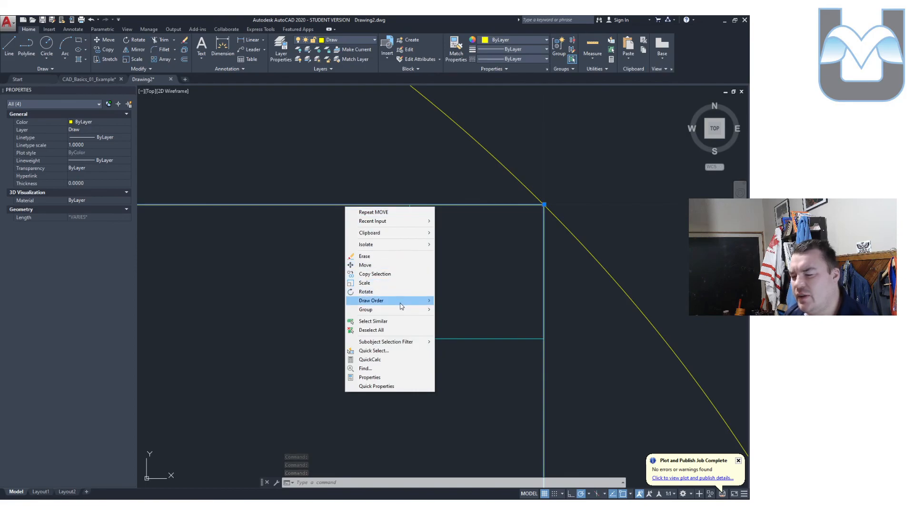
mouse_move(402, 302)
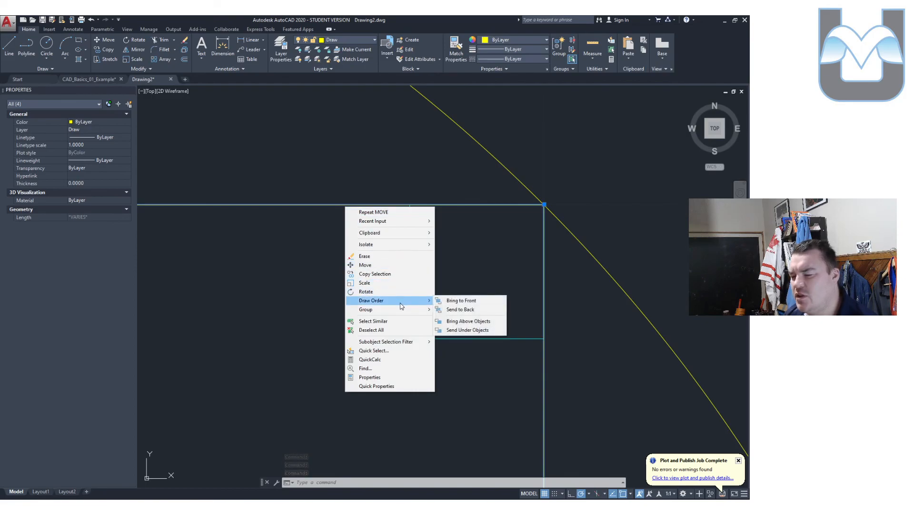
click(468, 301)
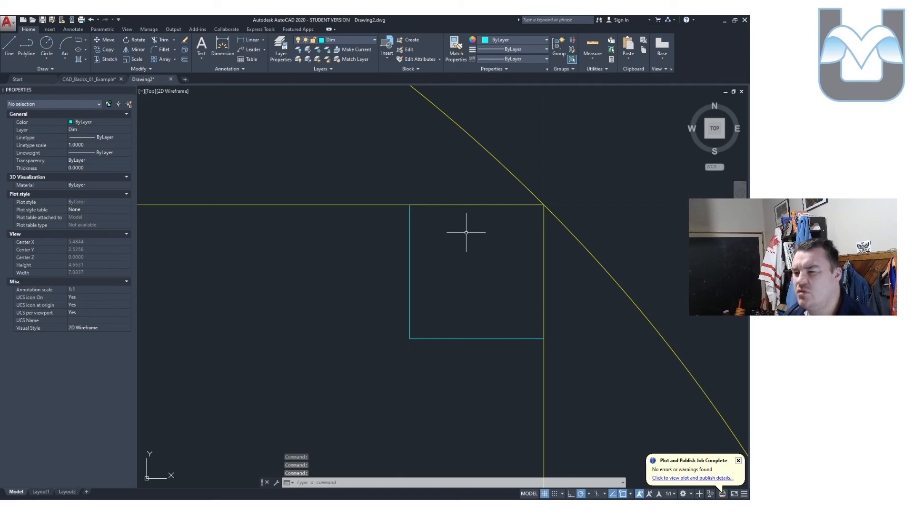
Step: Inspect how the large square and its upper-right corner marker overlap by selecting each in turn, and review the whole drawing
click(370, 203)
click(374, 205)
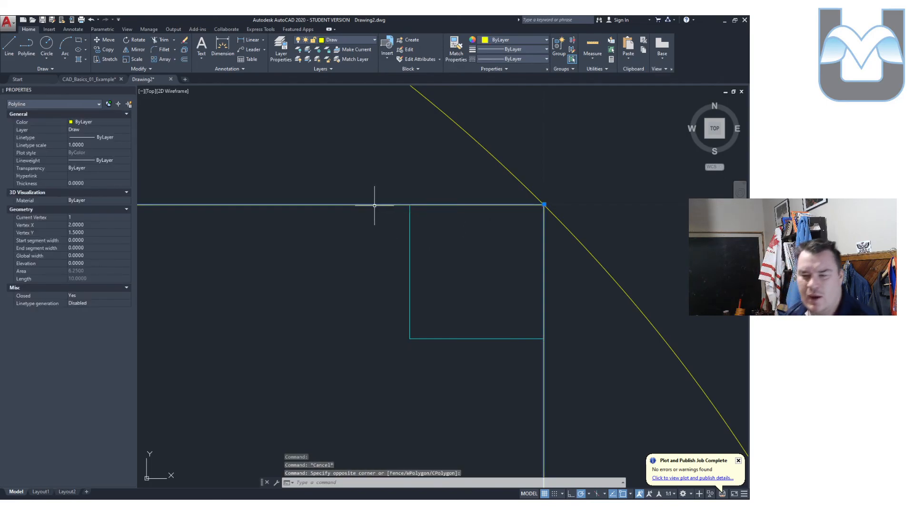
key(Escape)
click(409, 288)
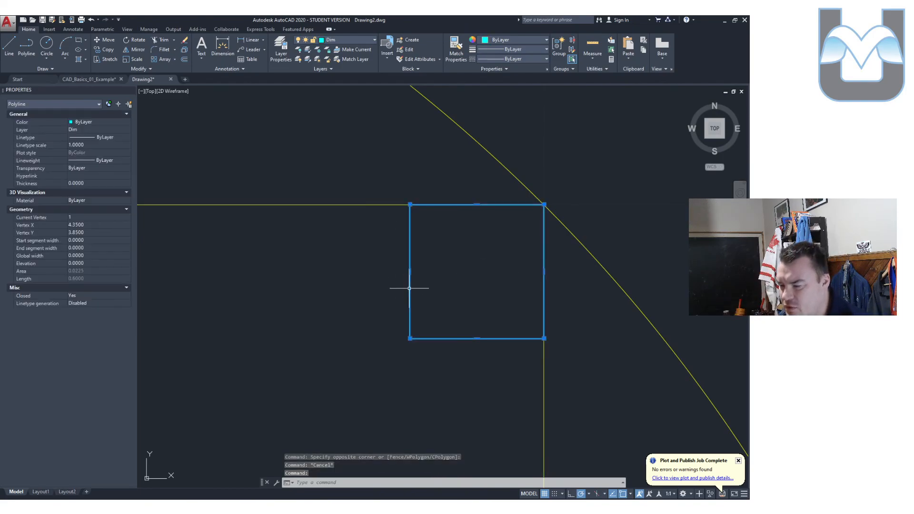
key(Escape)
scroll(388, 276, down, 6)
mouse_move(351, 327)
middle_down()
mouse_move(337, 270)
mouse_move(372, 288)
middle_up()
scroll(337, 270, down, 5)
scroll(315, 257, up, 4)
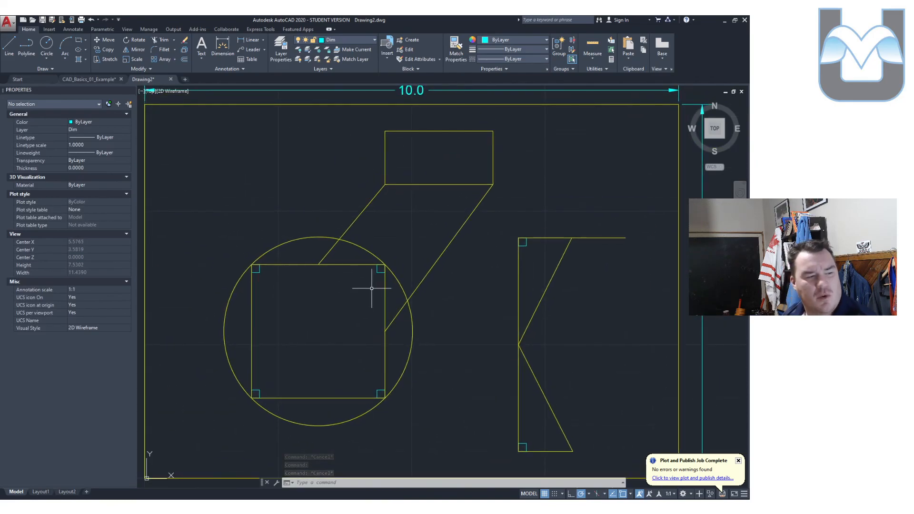